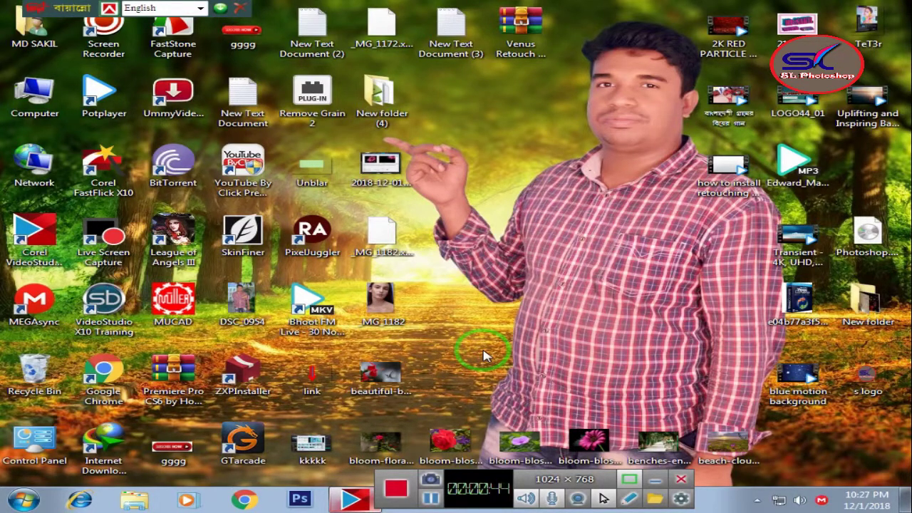
Step: Bring VideoStudio back and delete the starry video clip, keeping only the SP-M03.mpa audio
left_click(354, 501)
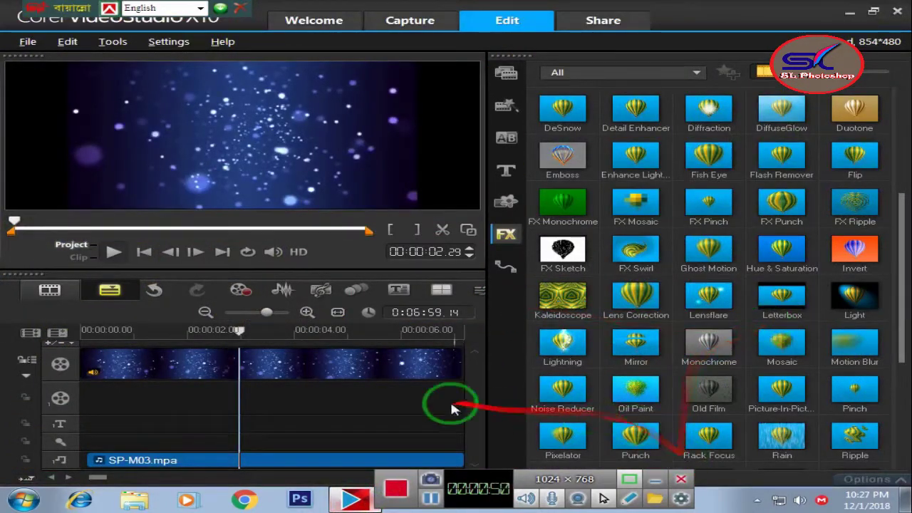
left_click(365, 362)
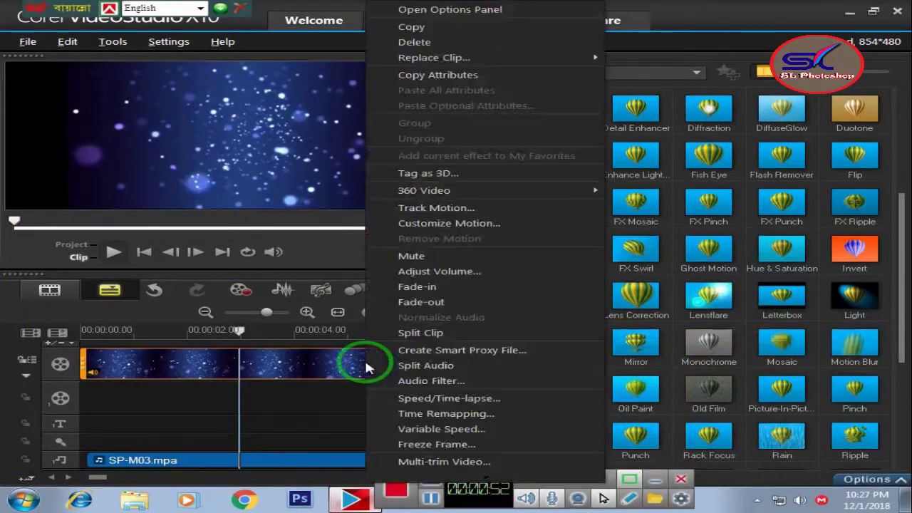
right_click(366, 365)
left_click(437, 41)
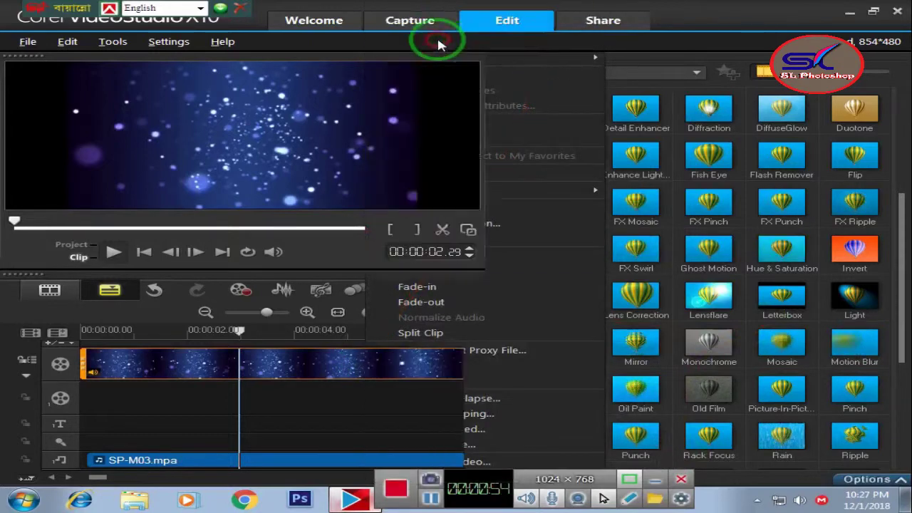
key("Delete")
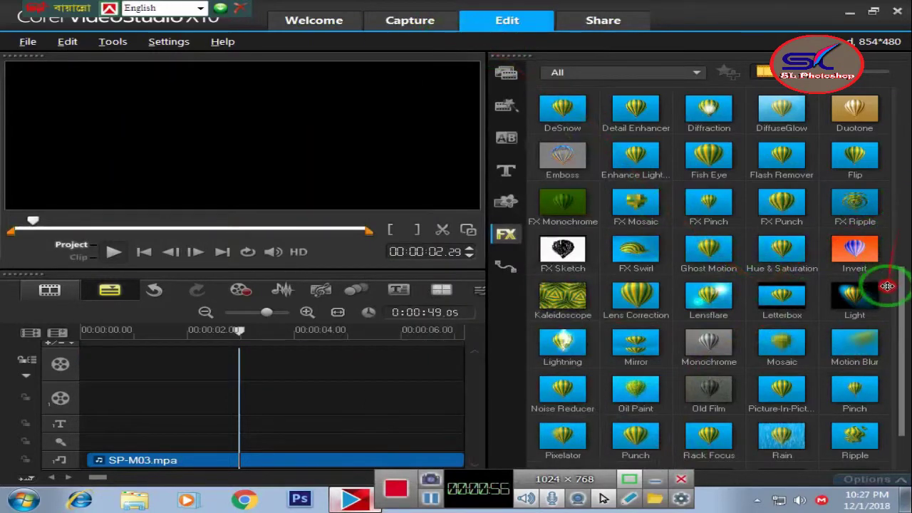
scroll(887, 330, "down", 5)
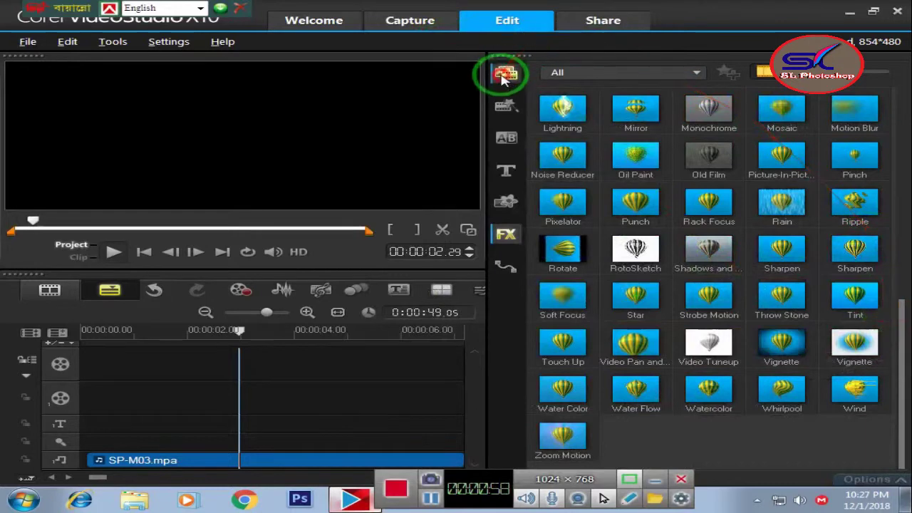
Step: Browse the Media library samples, then show the Graphic Background gallery with BG-B01 to BG-B05
left_click(503, 74)
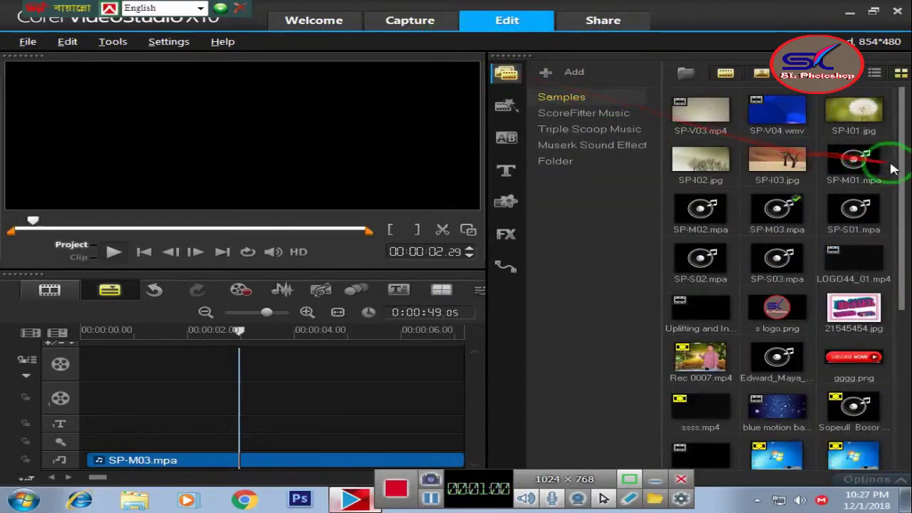
scroll(888, 214, "down", 1)
scroll(888, 271, "down", 3)
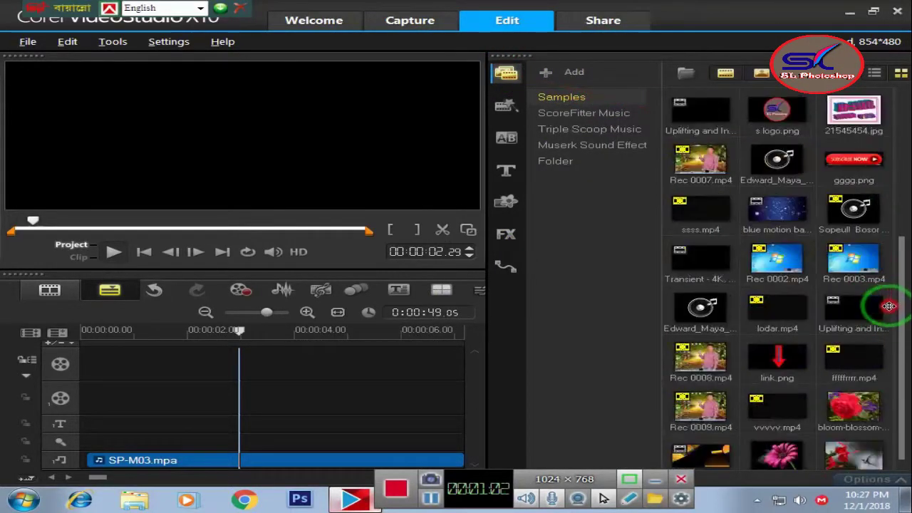
scroll(887, 320, "down", 1)
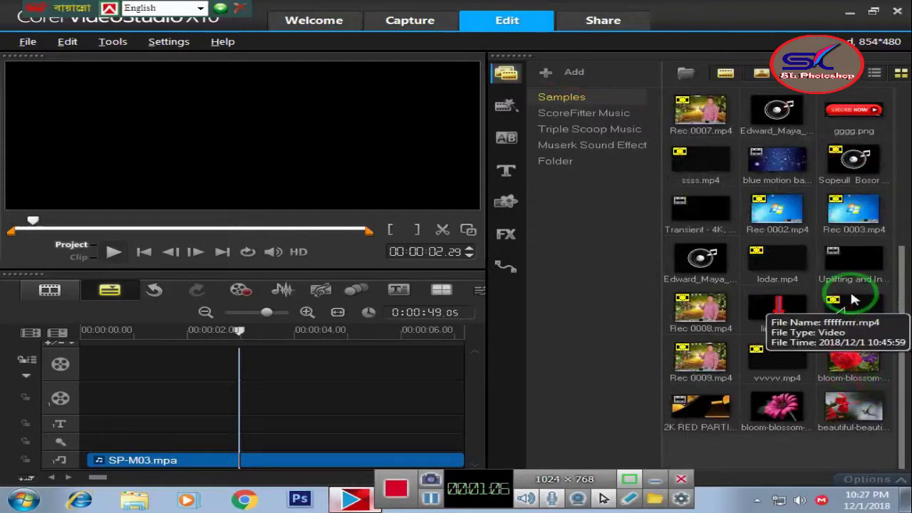
scroll(853, 300, "up", 2)
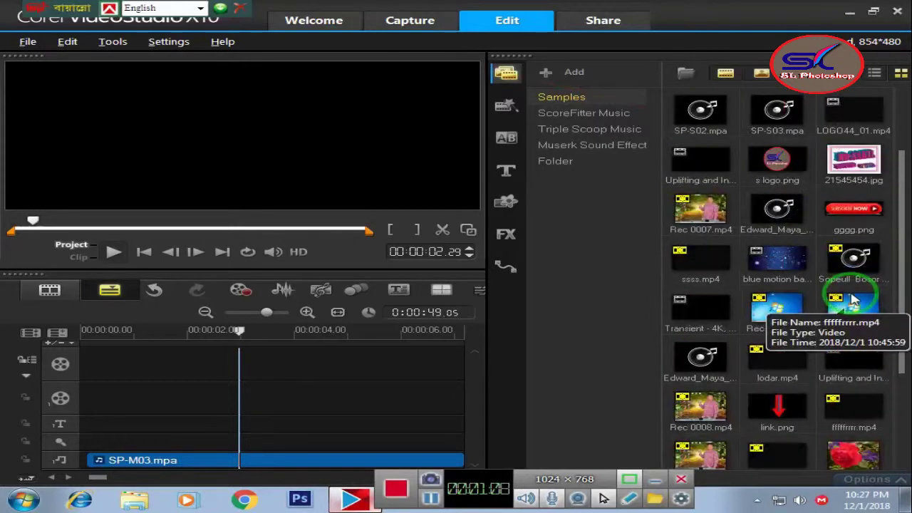
scroll(852, 300, "up", 2)
scroll(853, 300, "up", 1)
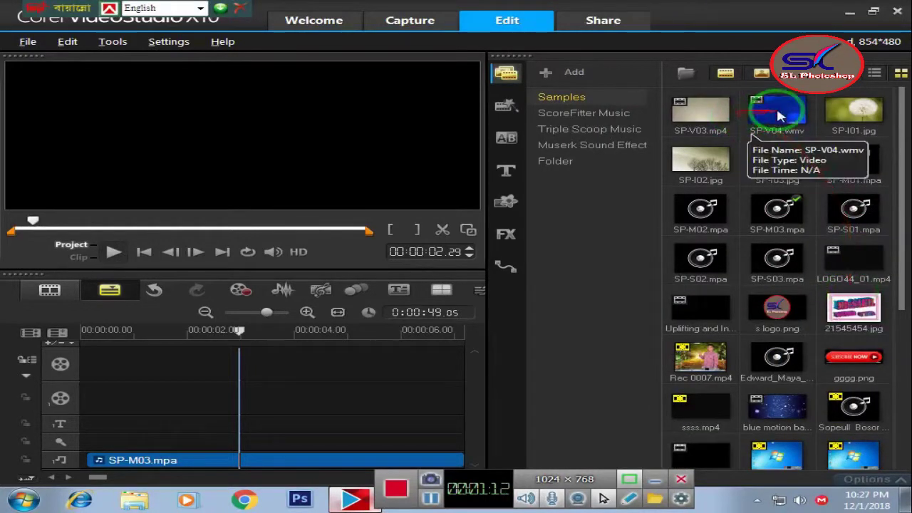
scroll(782, 174, "down", 1)
scroll(782, 174, "down", 2)
scroll(780, 178, "down", 2)
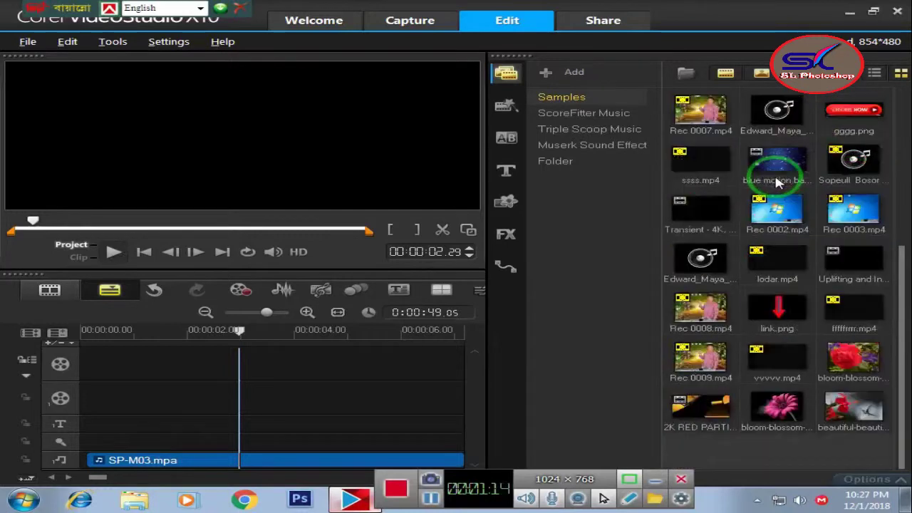
scroll(777, 179, "up", 5)
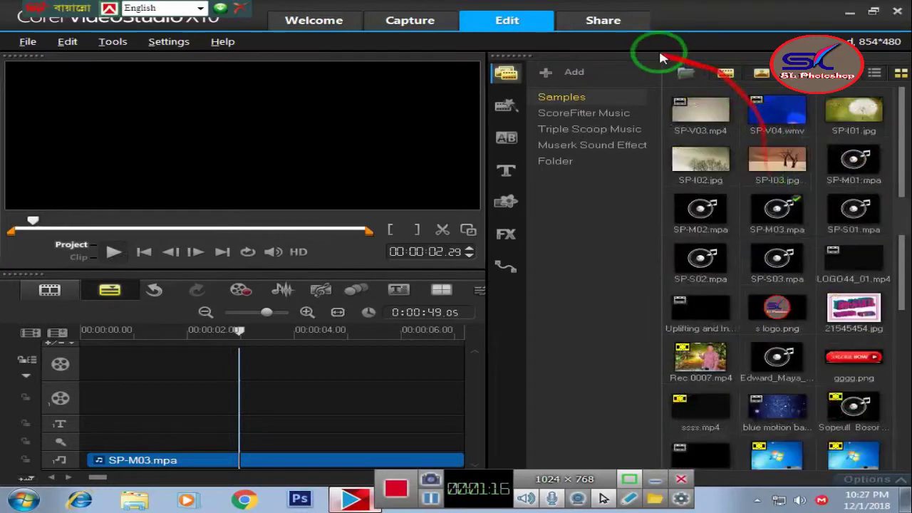
left_click(513, 203)
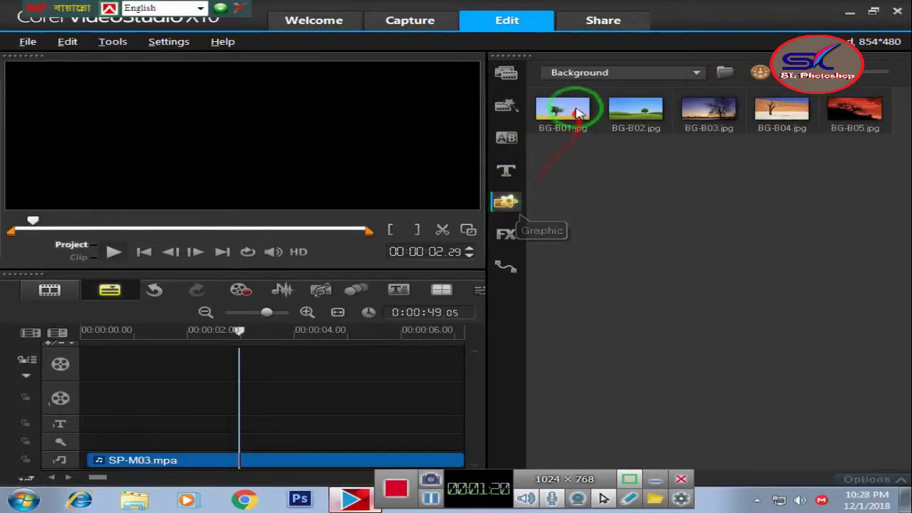
Step: Place BG-B01 at the video track start, stretch it to about 6 seconds, and lower preview volume
left_click(577, 111)
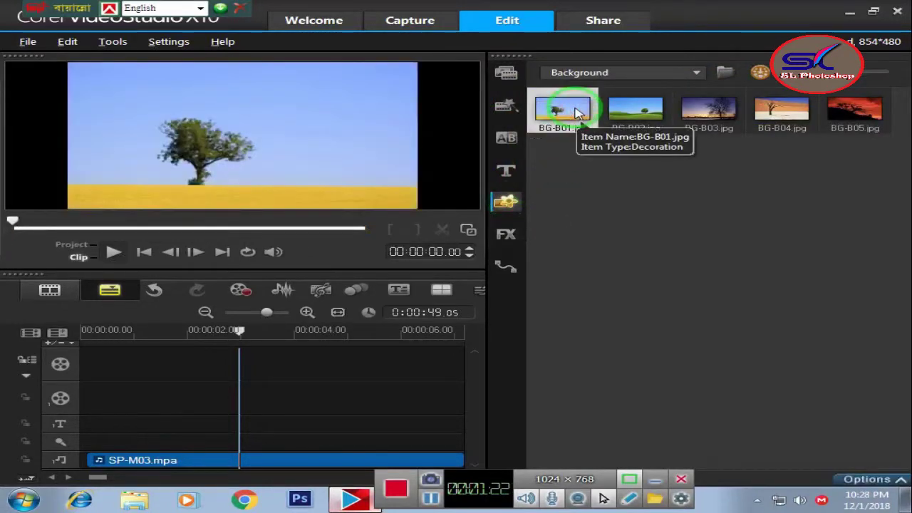
left_click_drag(578, 113, 227, 365)
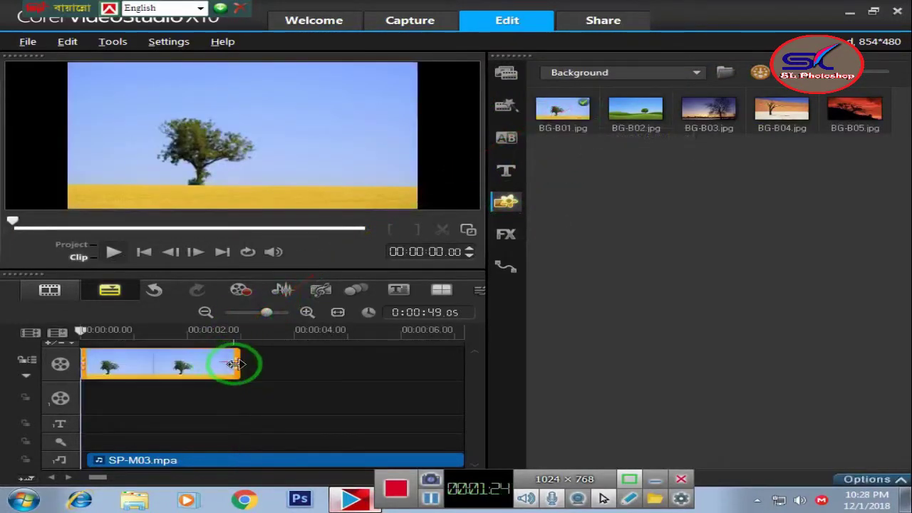
left_click_drag(239, 364, 450, 373)
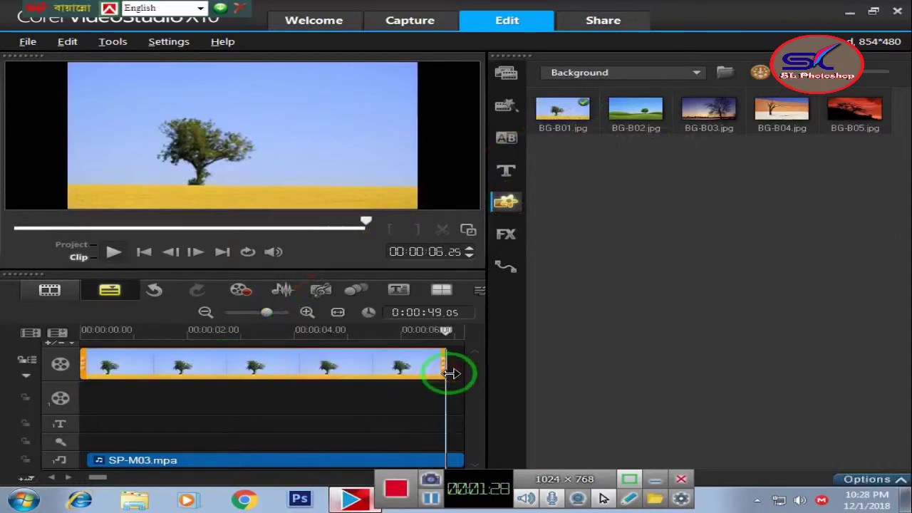
left_click(272, 261)
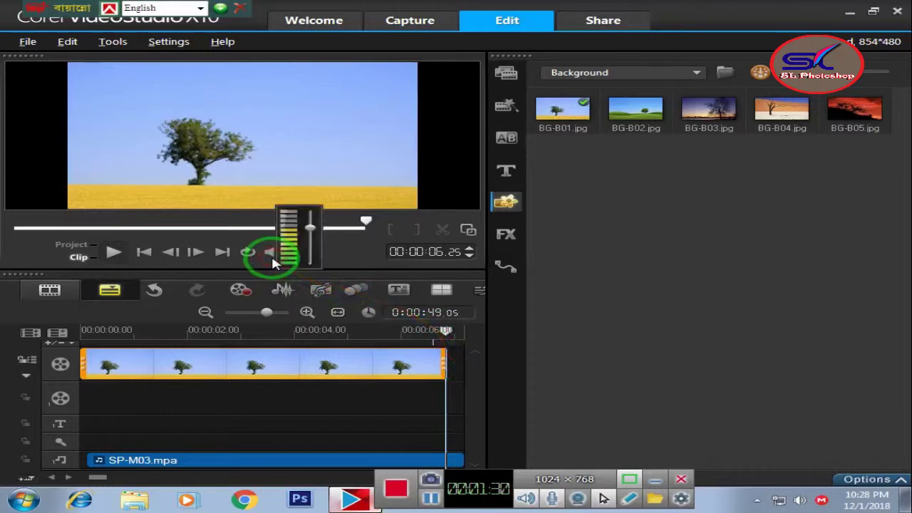
left_click_drag(317, 251, 313, 258)
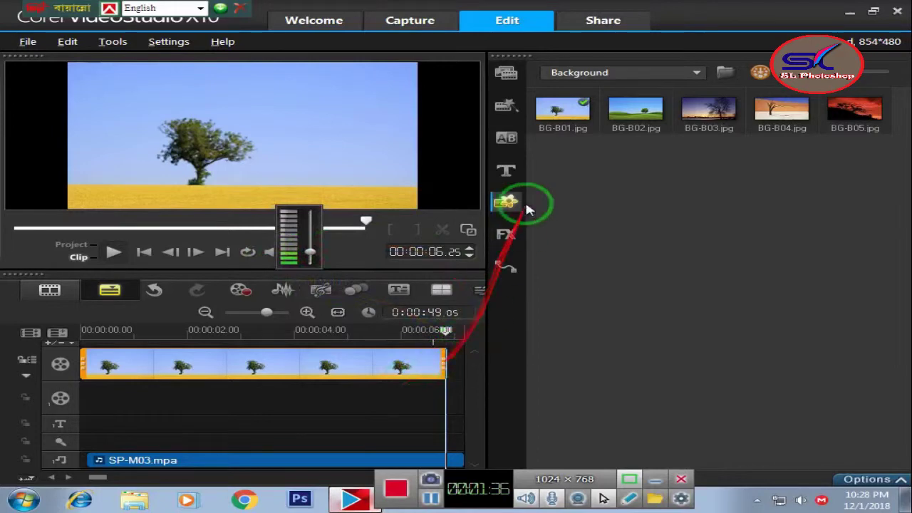
Step: Put the red rose photo bloom-blossom-flora-87469.jpg on Overlay Track #1 at 0 s
left_click(508, 75)
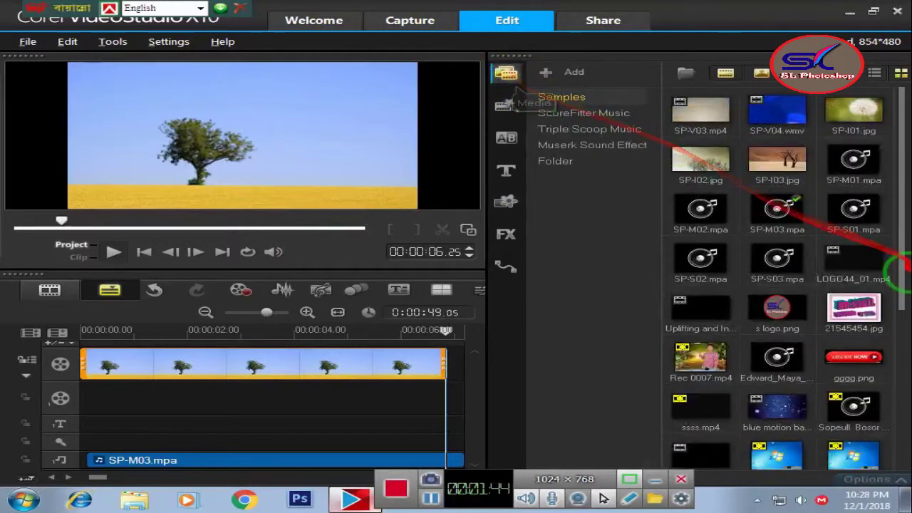
left_click_drag(894, 331, 889, 439)
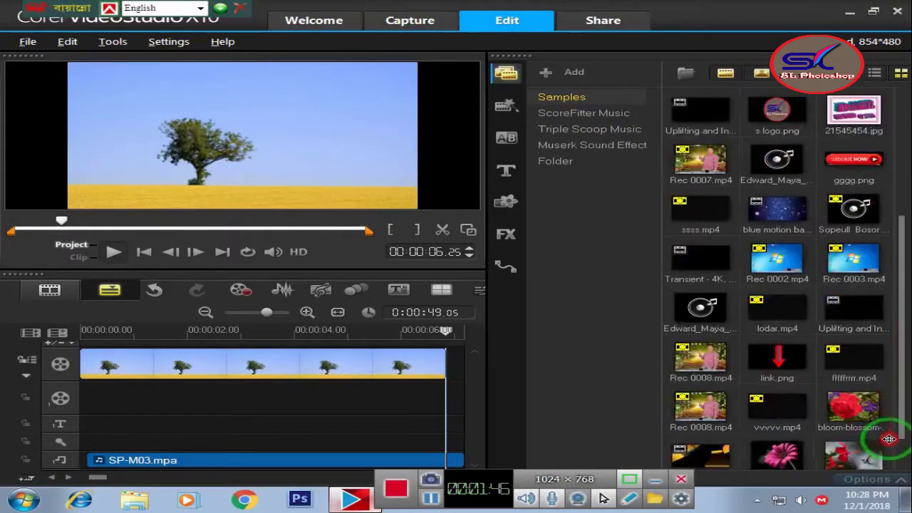
scroll(889, 440, "down", 2)
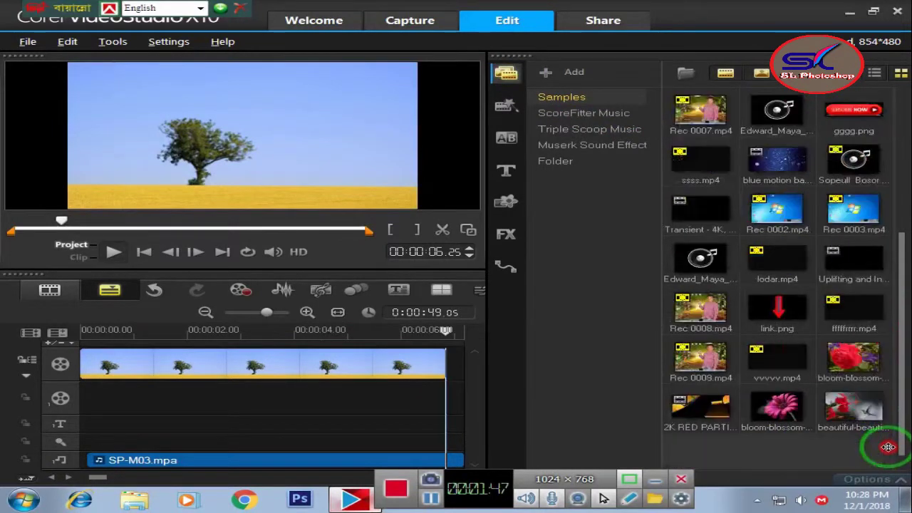
left_click(848, 358)
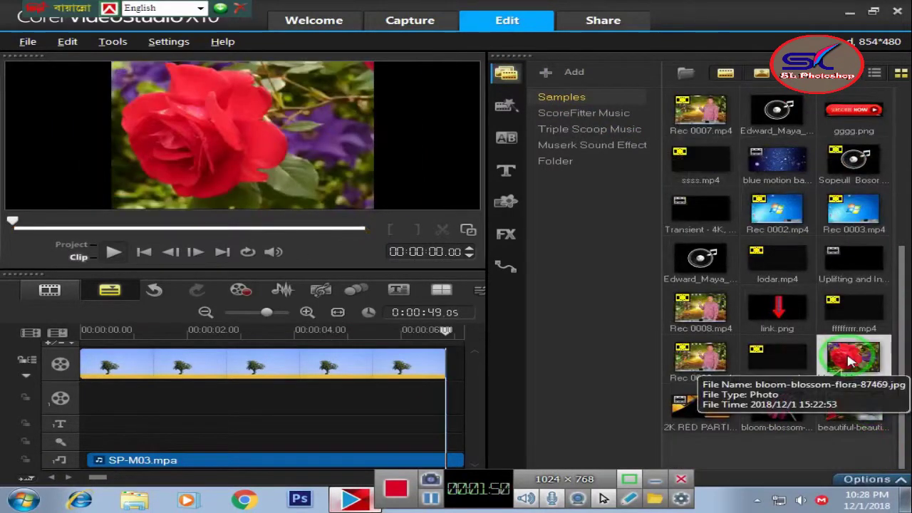
left_click_drag(848, 359, 83, 406)
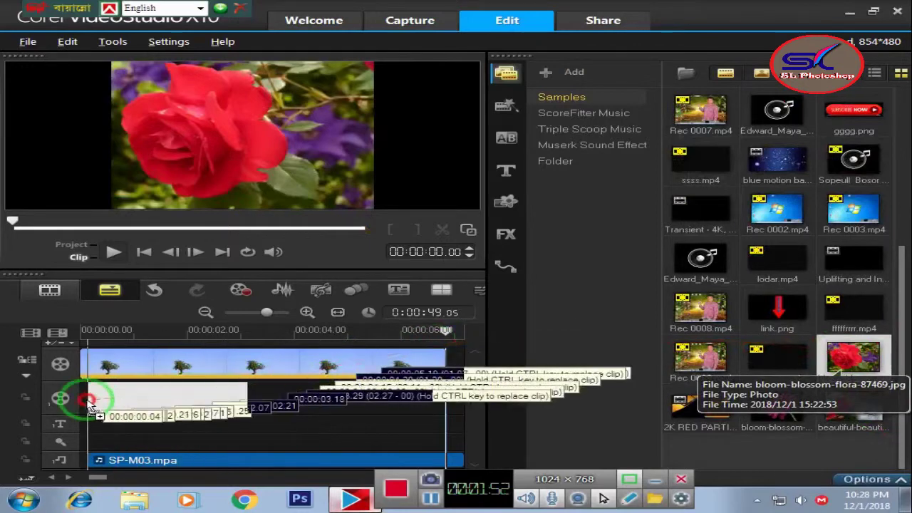
mouse_move(83, 406)
left_mouse_down()
mouse_move(148, 406)
mouse_move(157, 398)
left_mouse_up()
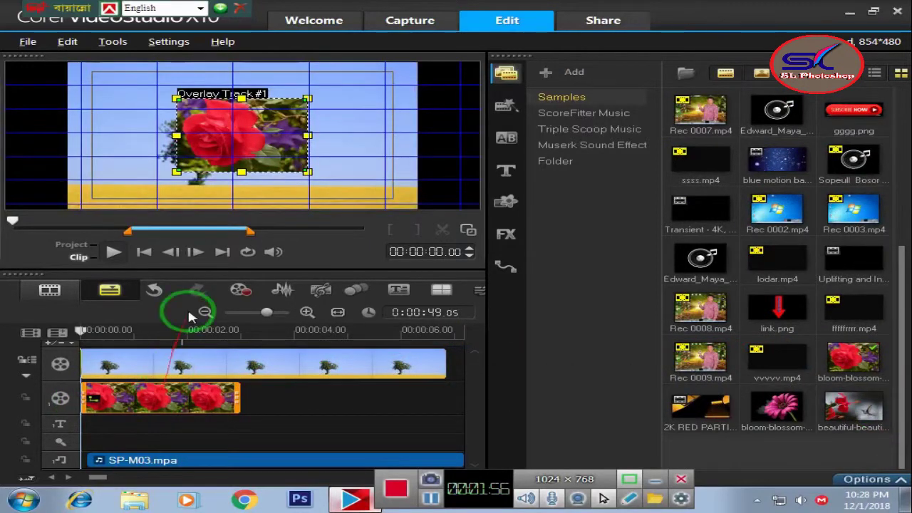
Step: Apply Fit to Screen to the rose overlay in the preview and open its clip options
left_click(262, 136)
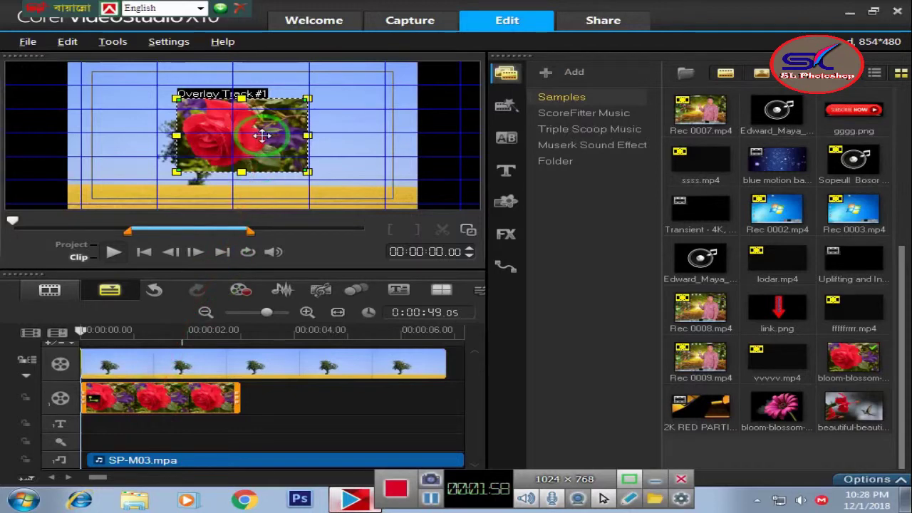
right_click(262, 136)
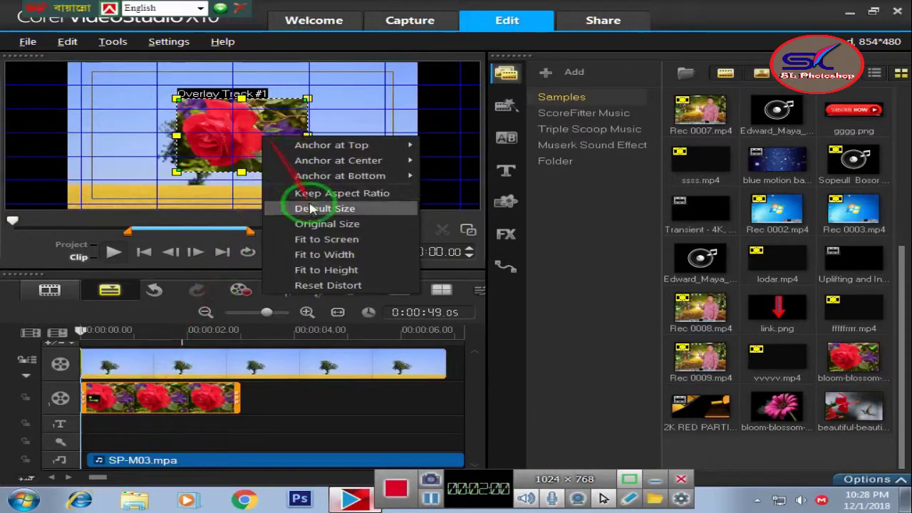
left_click(329, 241)
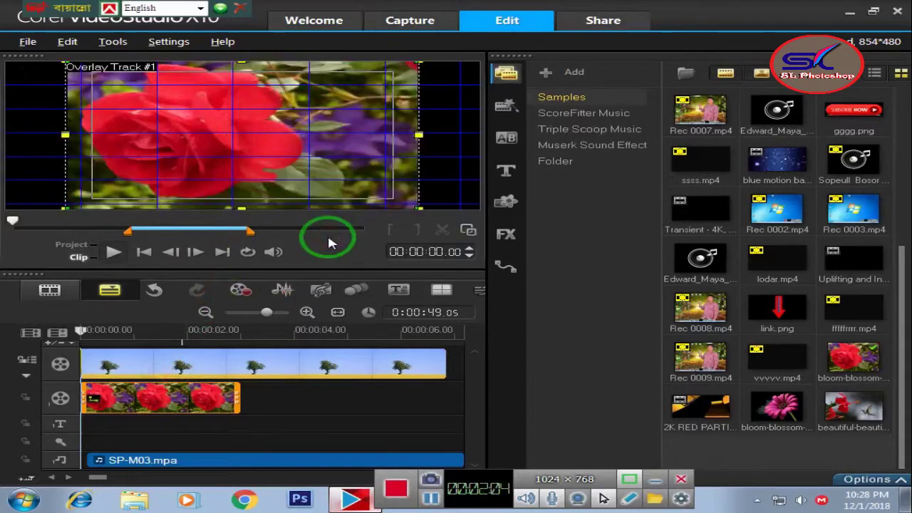
left_click(858, 481)
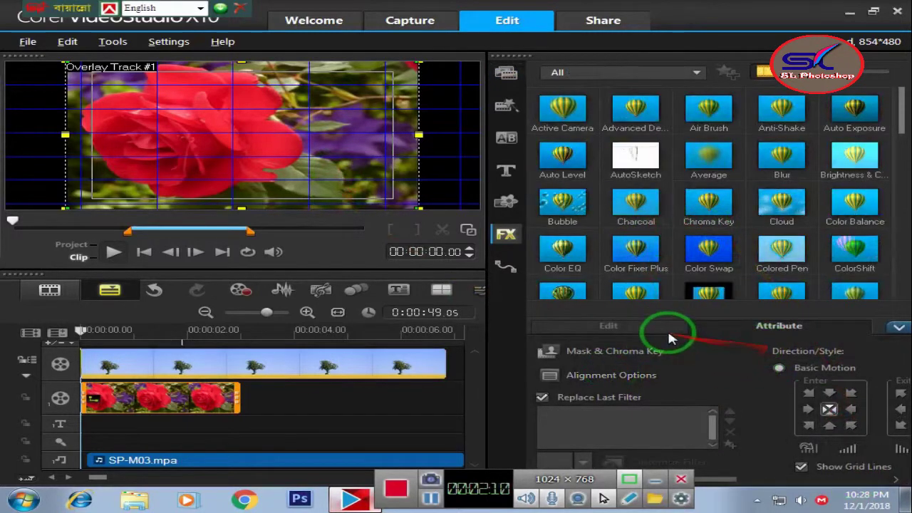
Step: Set the rose overlay's photo duration to 0:00:04:00
left_click(609, 329)
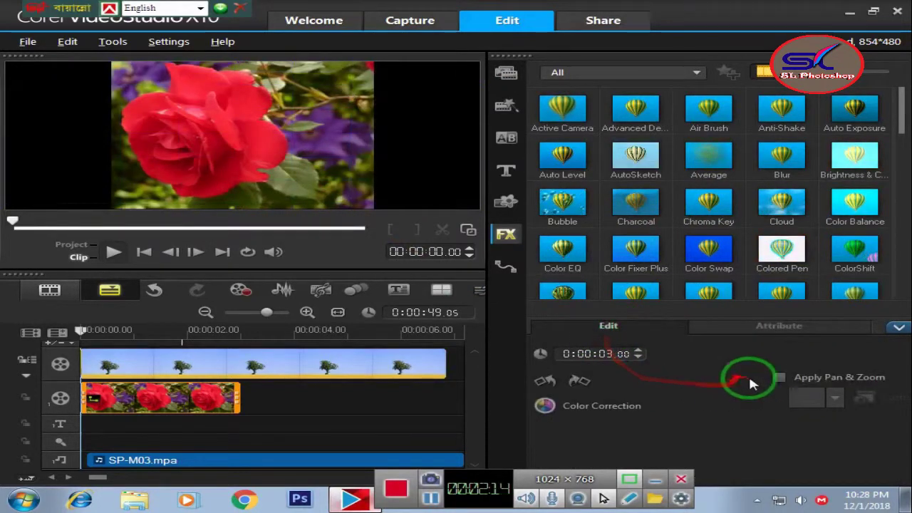
left_click(629, 354)
left_click(602, 354)
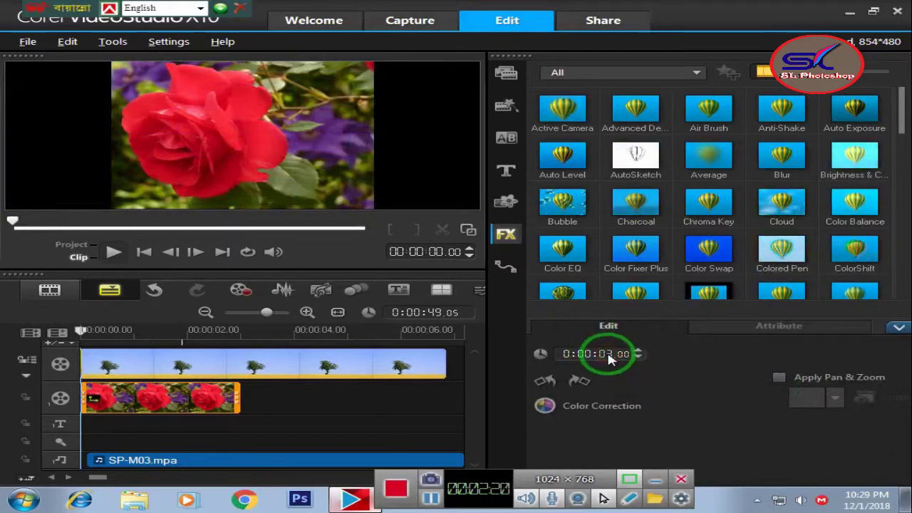
left_click(639, 351)
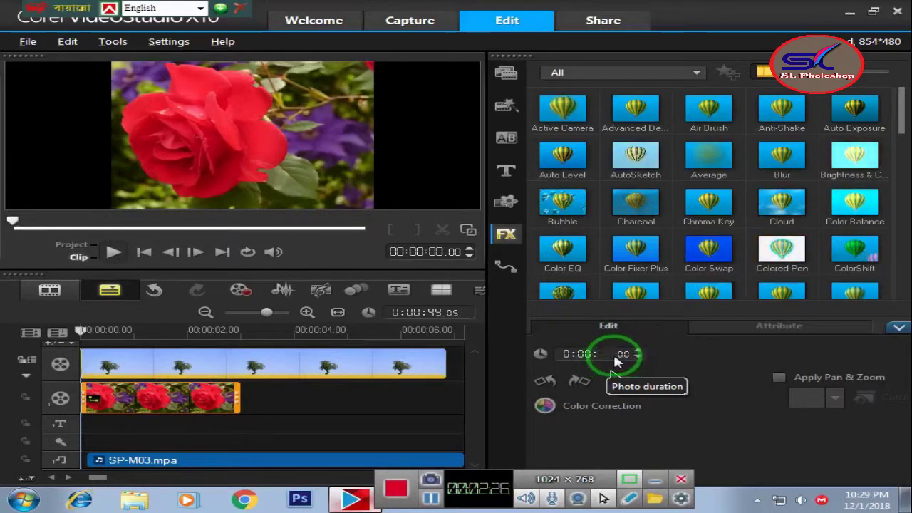
Step: Turn on Apply Pan & Zoom, preview presets, and settle on a zoomed-in pan preset
left_click(778, 378)
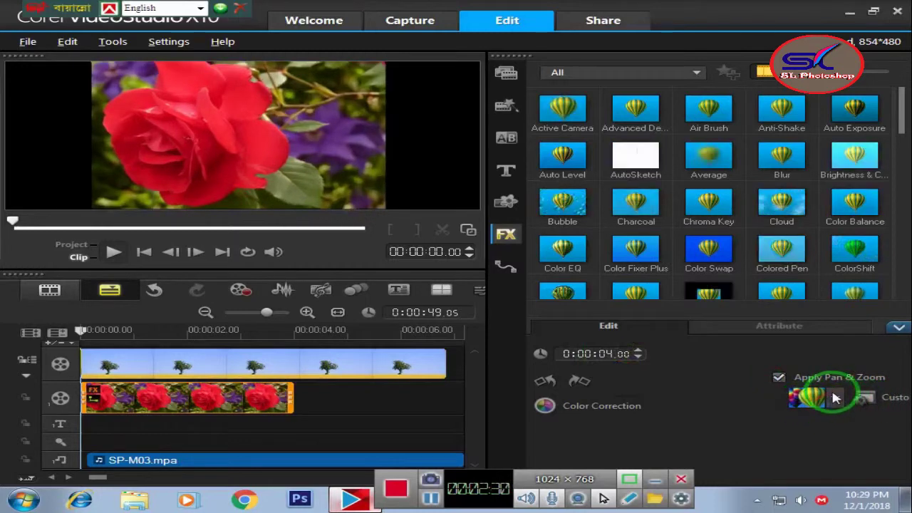
left_click(833, 398)
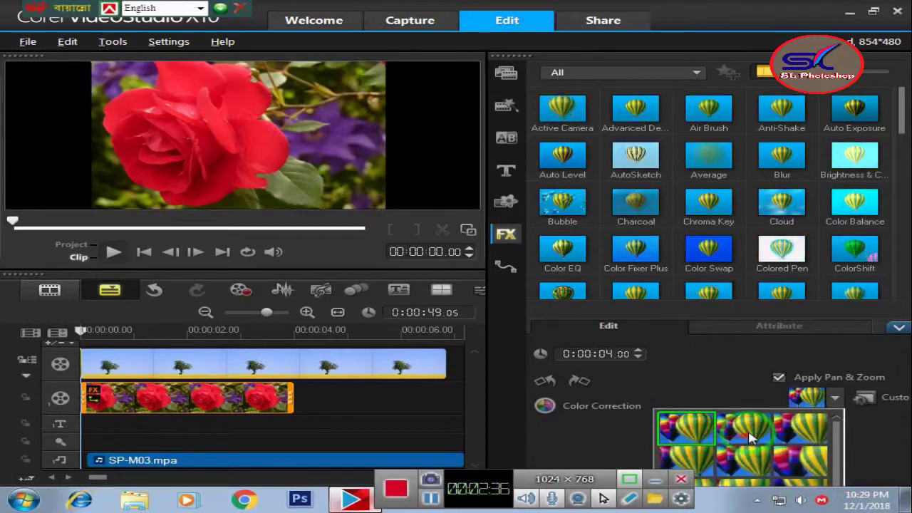
left_click(712, 442)
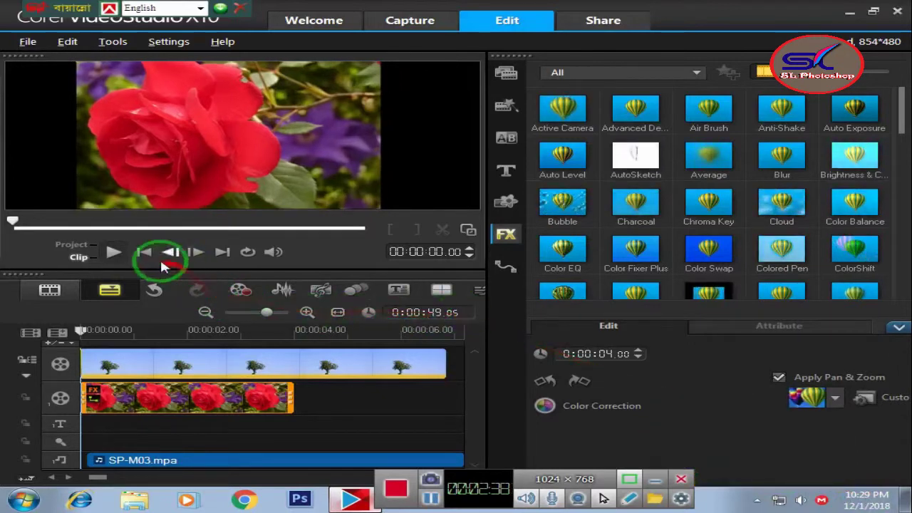
left_click(112, 252)
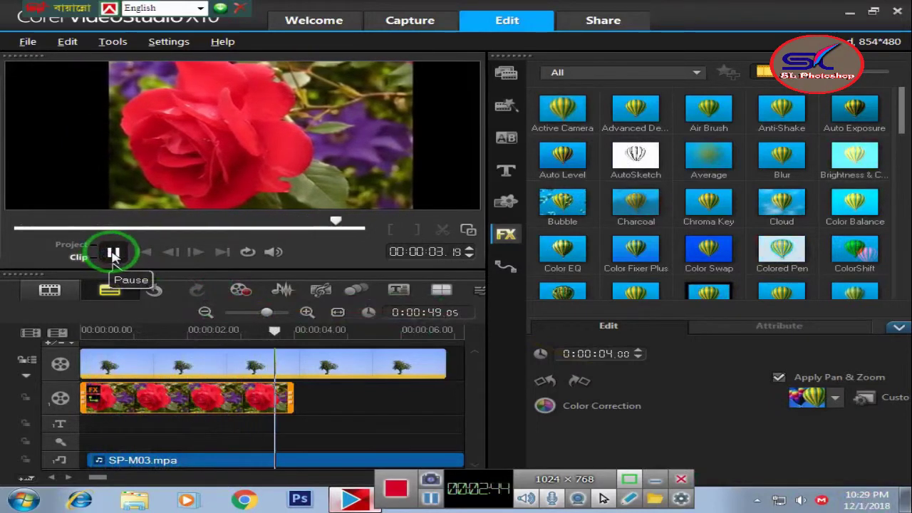
left_click(835, 399)
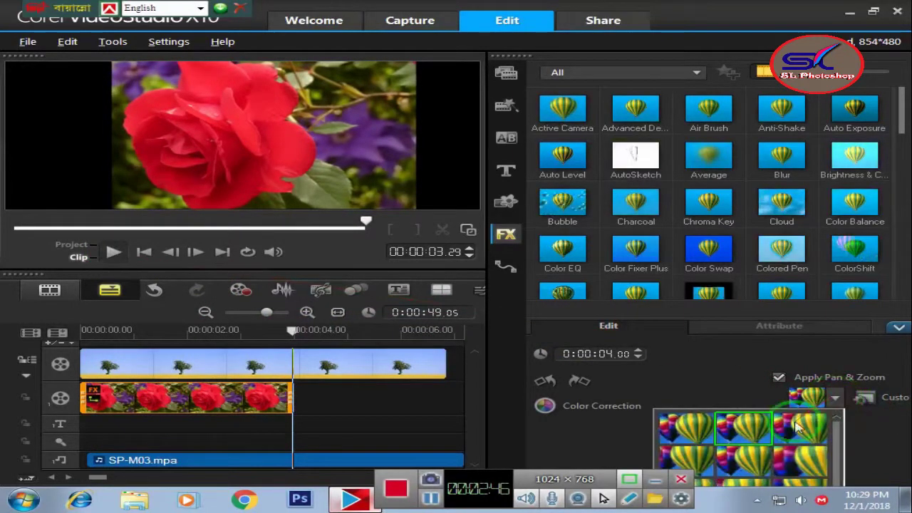
left_click(795, 465)
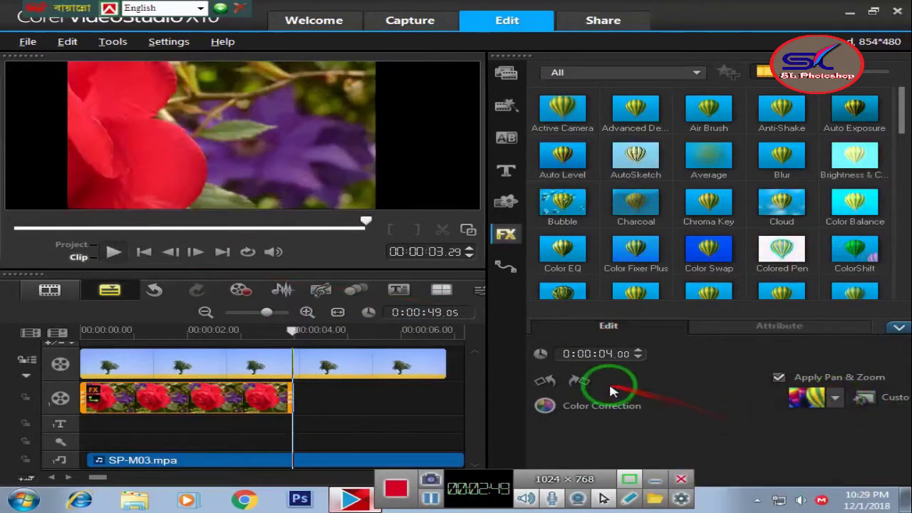
left_click(114, 253)
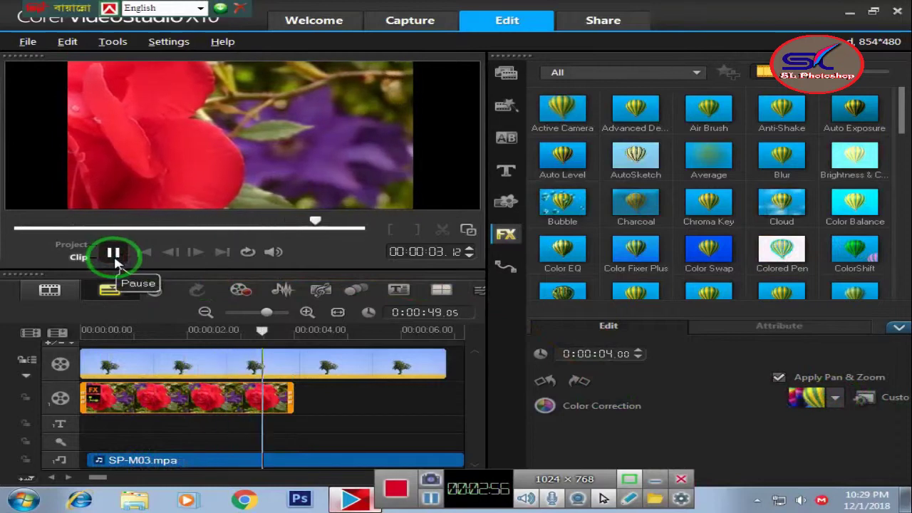
left_click(880, 401)
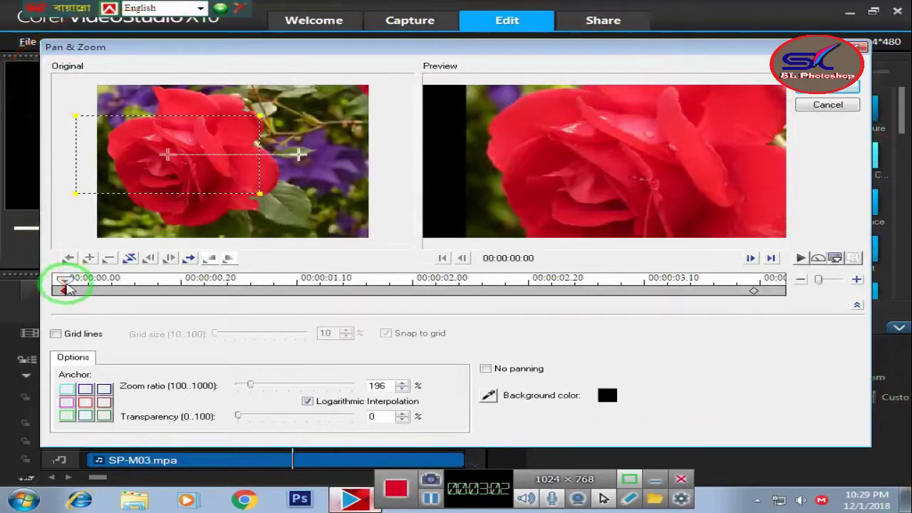
Step: Add a middle Pan & Zoom keyframe at 00:00:01:24 framing the upper rose
left_click(101, 280)
left_click_drag(102, 280, 385, 295)
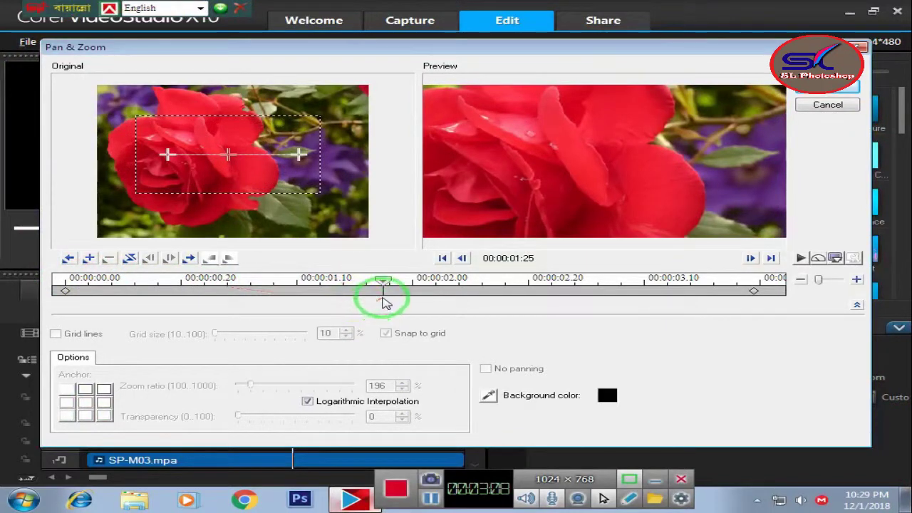
left_click(385, 295)
left_click(229, 155)
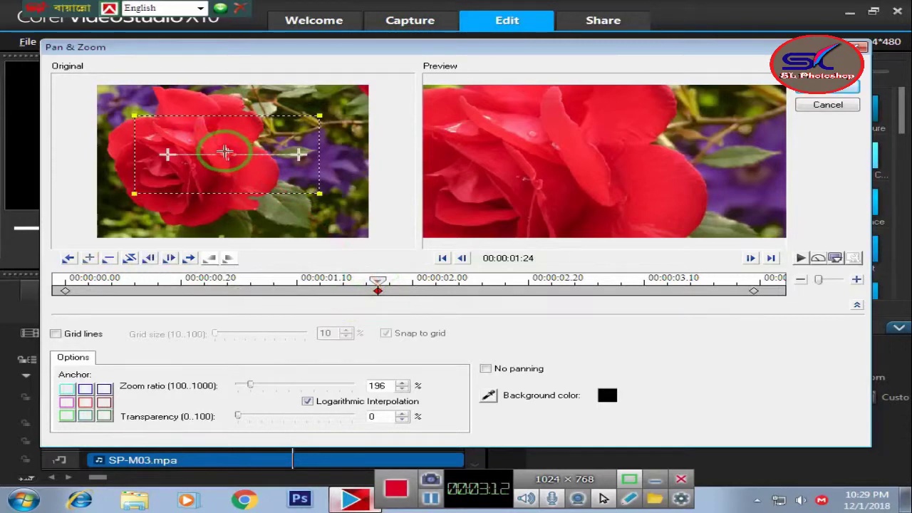
left_click_drag(233, 157, 221, 124)
left_click_drag(219, 117, 218, 114)
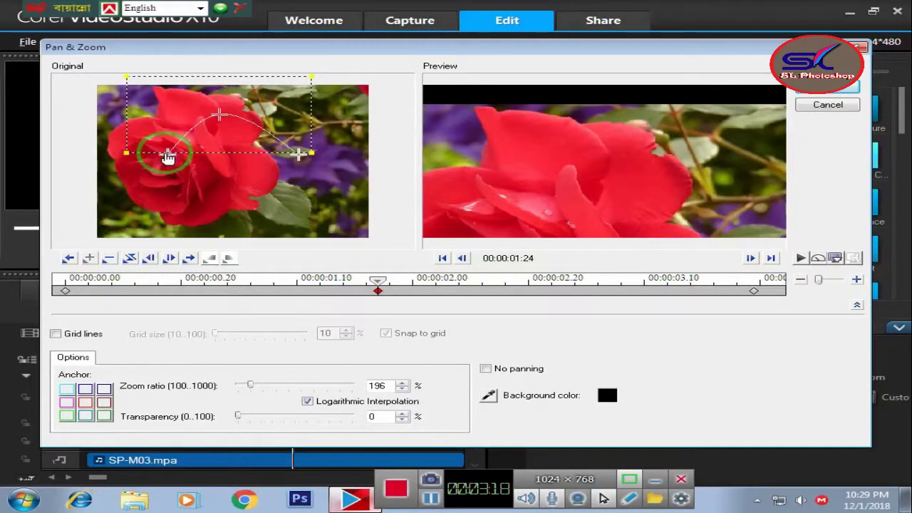
Step: Start the pan at lower-left, end on the purple flowers, recentre the middle on the rose, preview, accept
left_click_drag(167, 156, 116, 231)
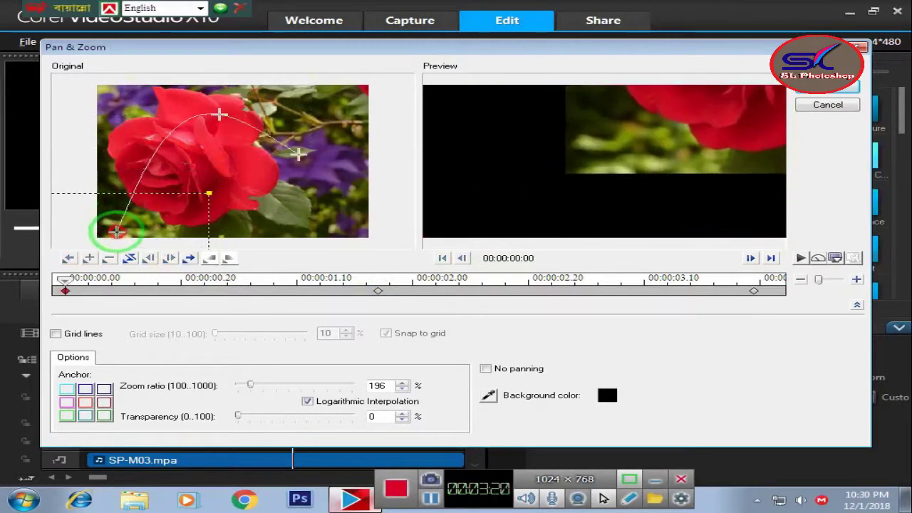
left_click_drag(239, 183, 245, 179)
left_click_drag(300, 157, 356, 151)
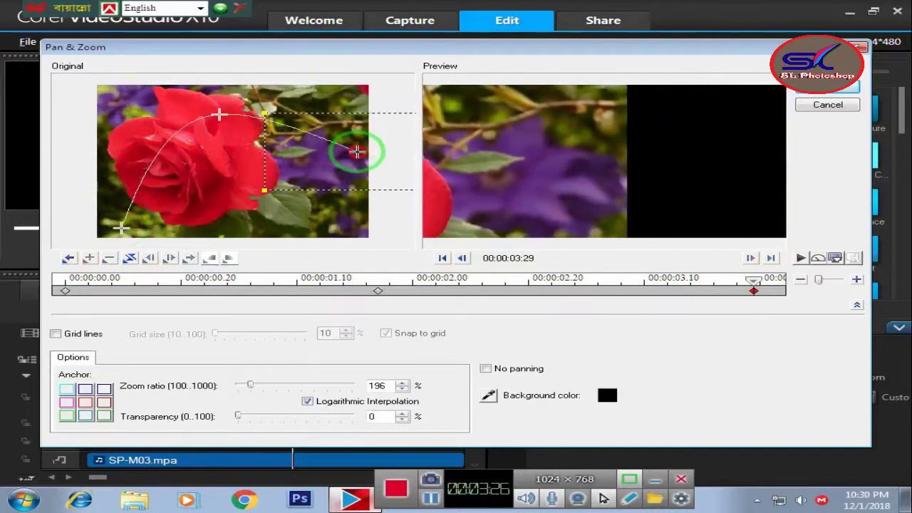
left_click_drag(219, 117, 219, 134)
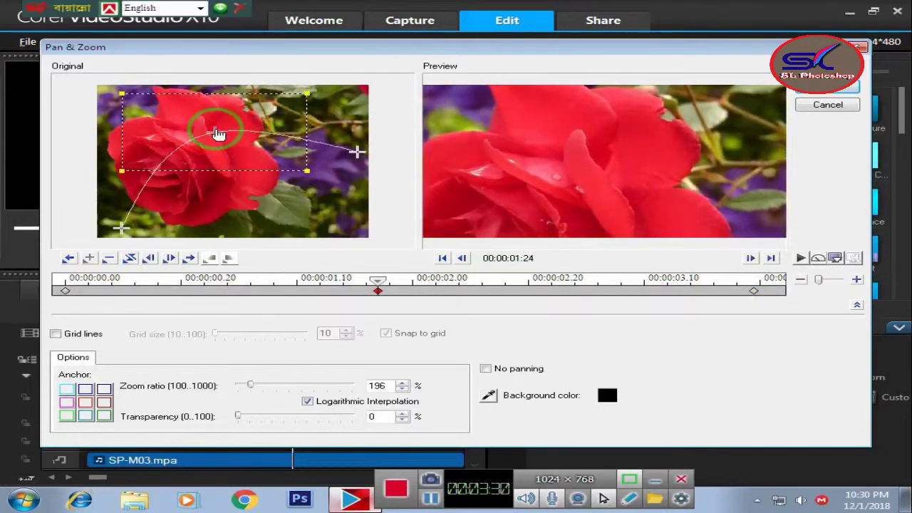
left_click(802, 258)
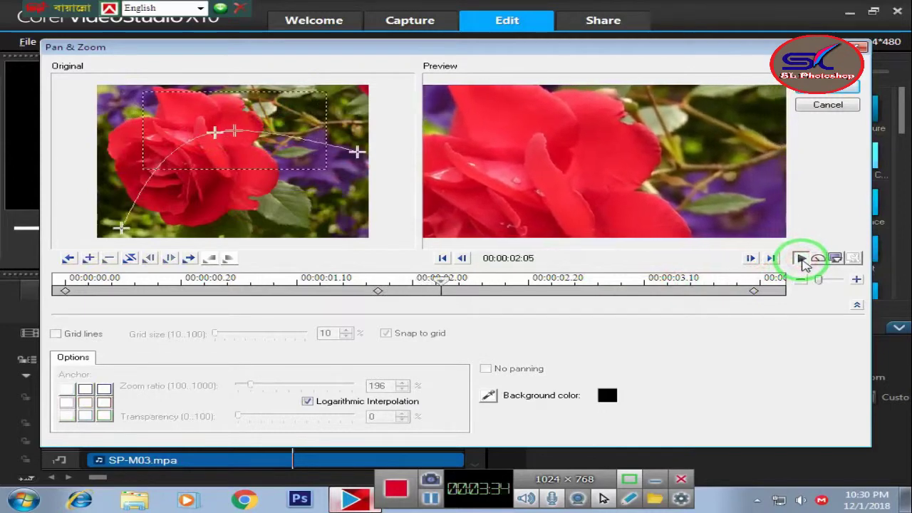
left_click(802, 260)
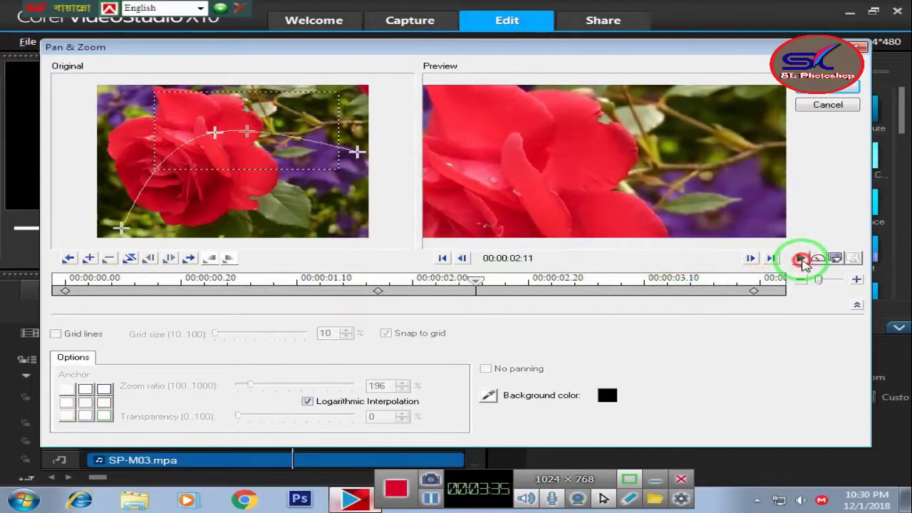
left_click(838, 88)
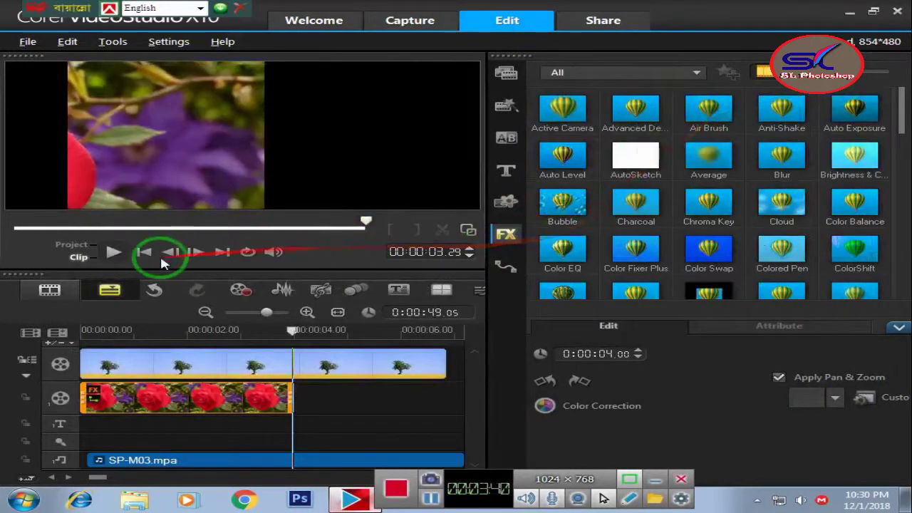
Step: Play back the rose overlay's custom motion and switch the library back to media files
left_click(113, 254)
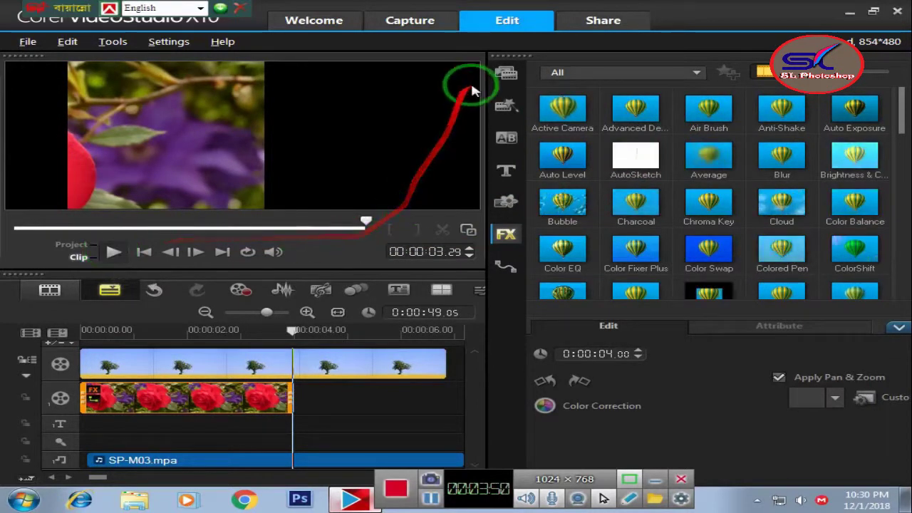
left_click(512, 74)
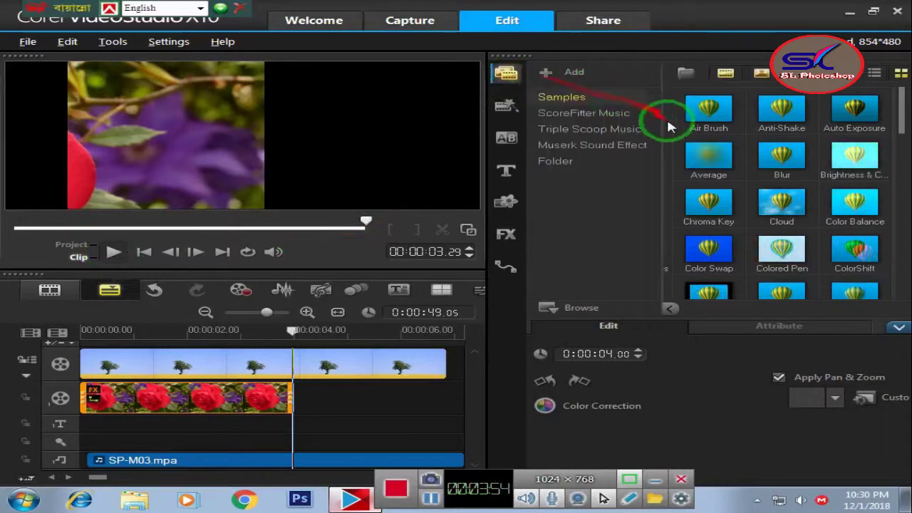
Step: Place the pink flower photo on the overlay track right after the rose clip
left_click(906, 151)
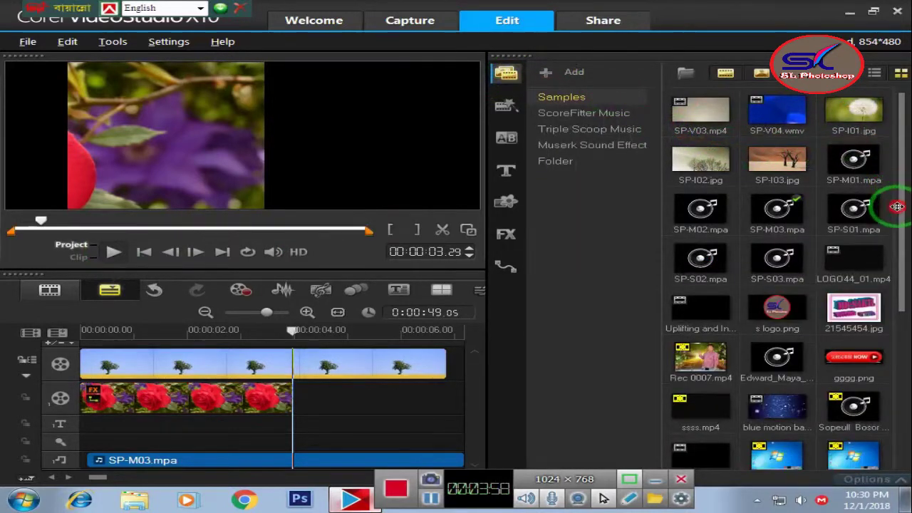
scroll(888, 322, "down", 5)
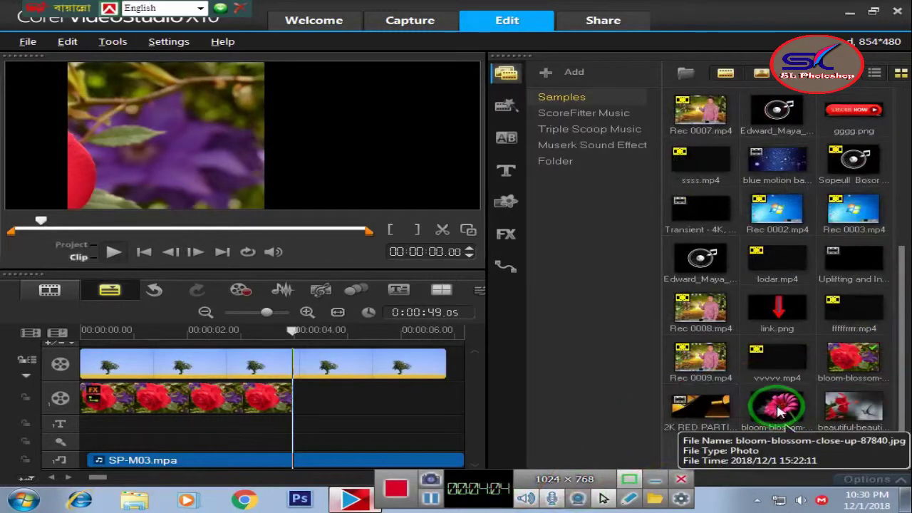
mouse_move(779, 411)
left_mouse_down()
mouse_move(298, 402)
mouse_move(325, 411)
left_mouse_up()
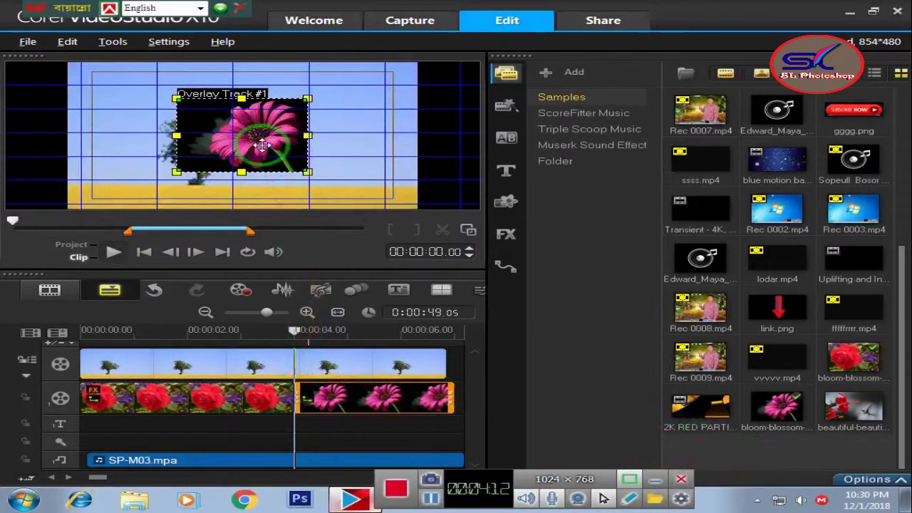
Step: Enlarge and reposition the flower overlay in the preview, then open its Edit options
left_click_drag(307, 98, 360, 86)
left_click_drag(265, 102, 281, 119)
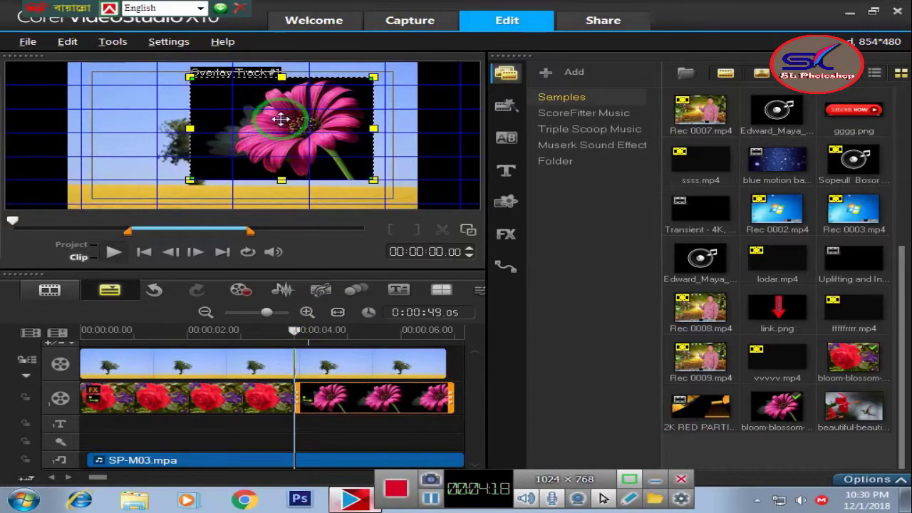
left_click(866, 480)
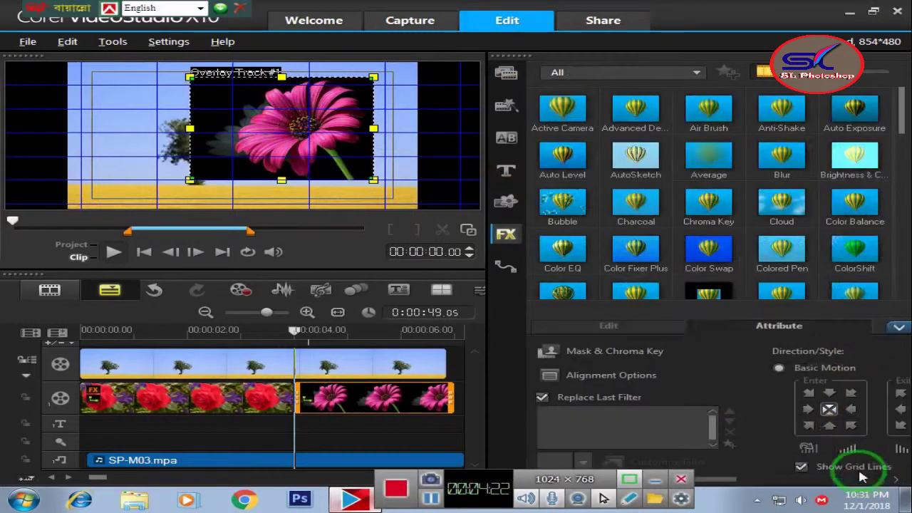
left_click(611, 327)
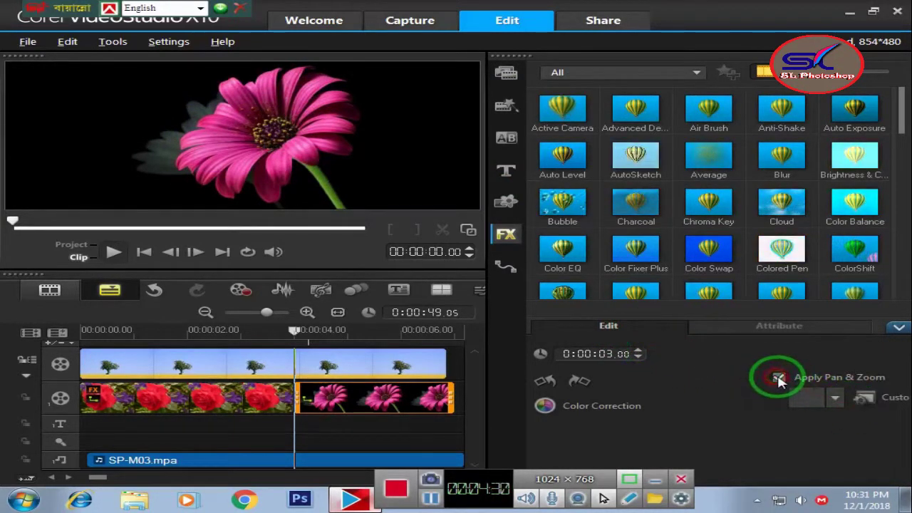
Step: Customize the flower's Pan & Zoom: start lower-right, 1:20 middle keyframe framing the flower, end top-left
left_click(881, 402)
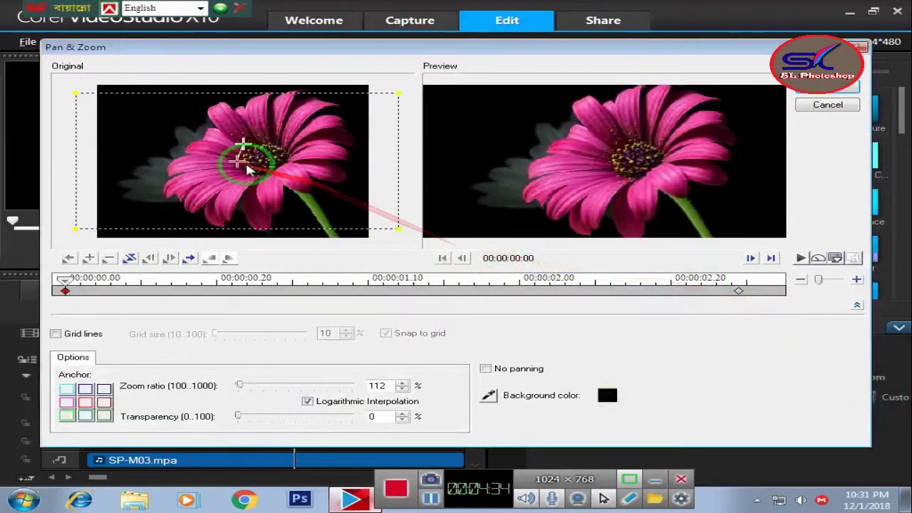
left_click_drag(240, 163, 330, 237)
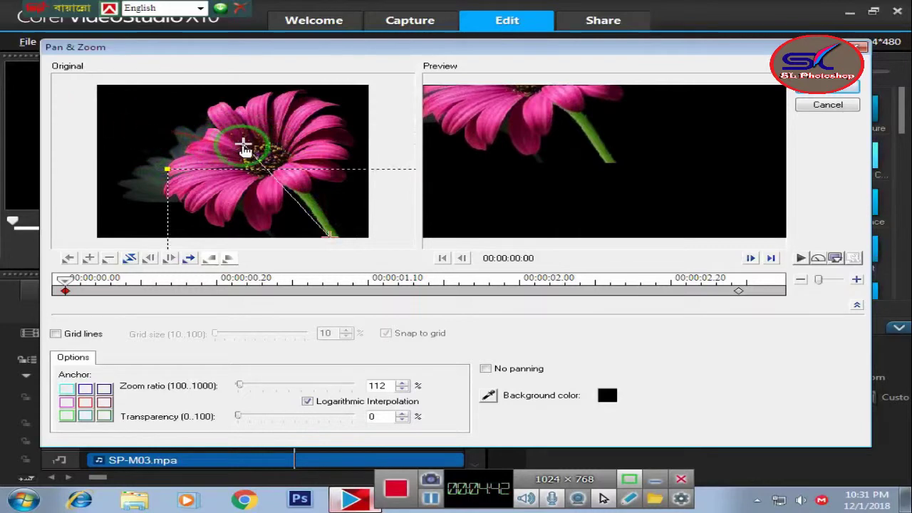
left_click_drag(64, 284, 436, 302)
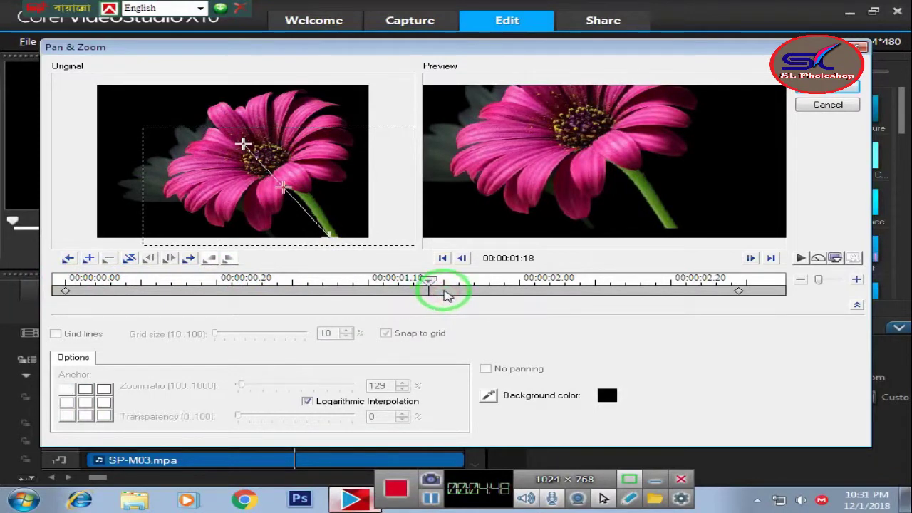
left_click(443, 292)
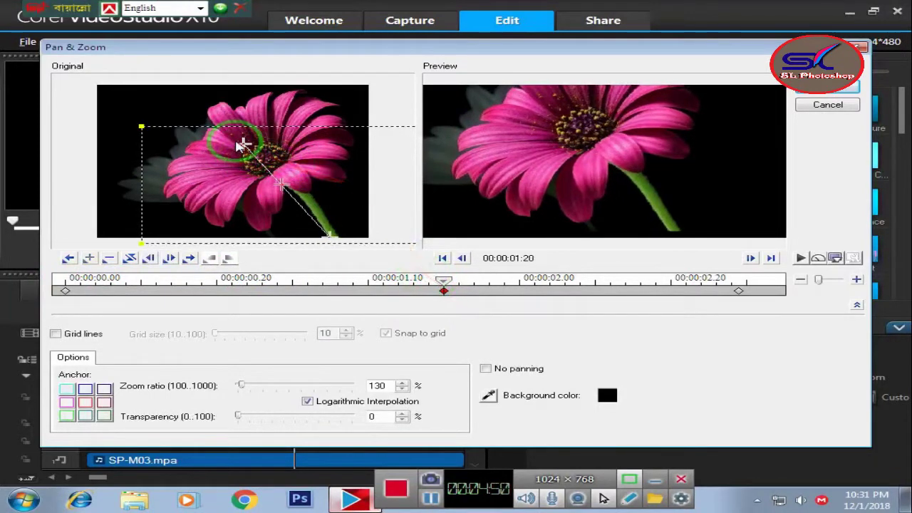
left_click_drag(242, 146, 103, 105)
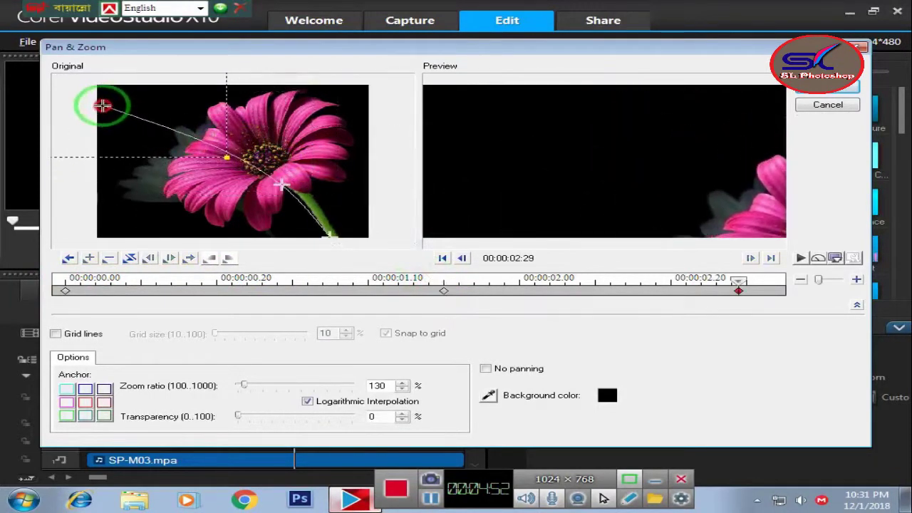
left_click(298, 204)
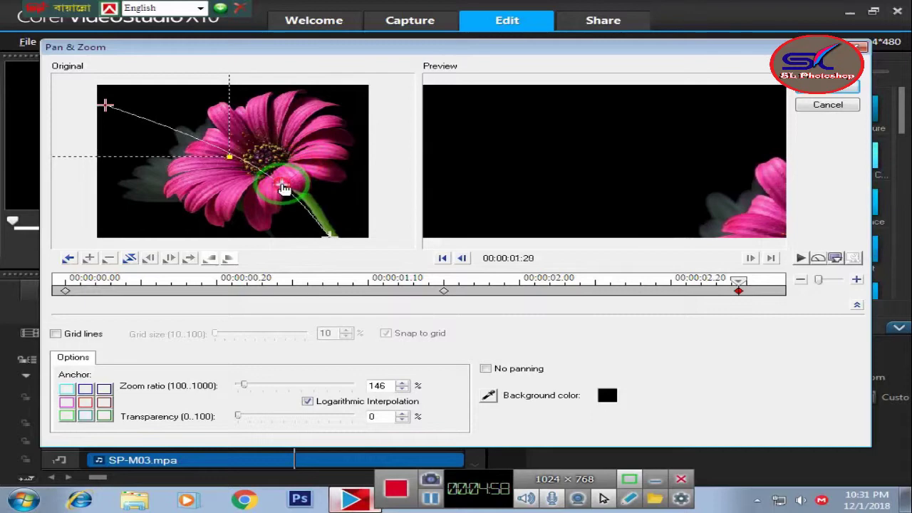
left_click_drag(283, 188, 314, 164)
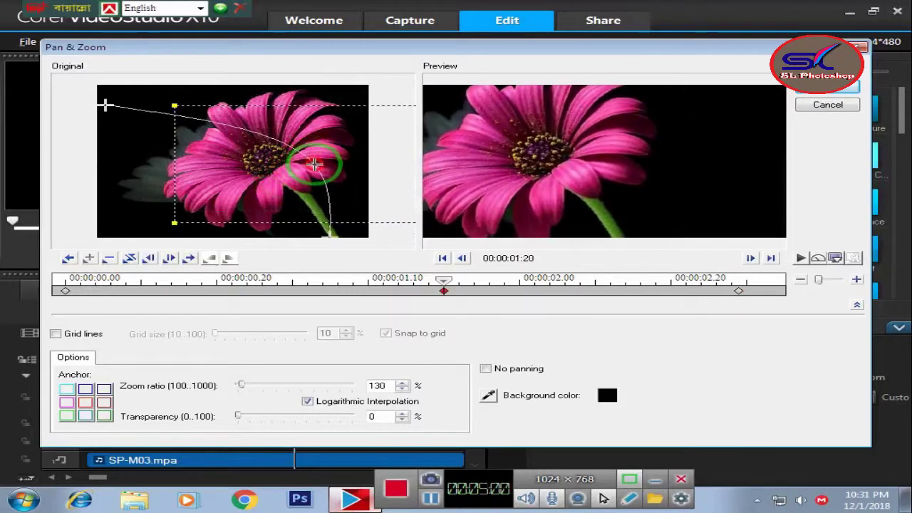
left_click(844, 90)
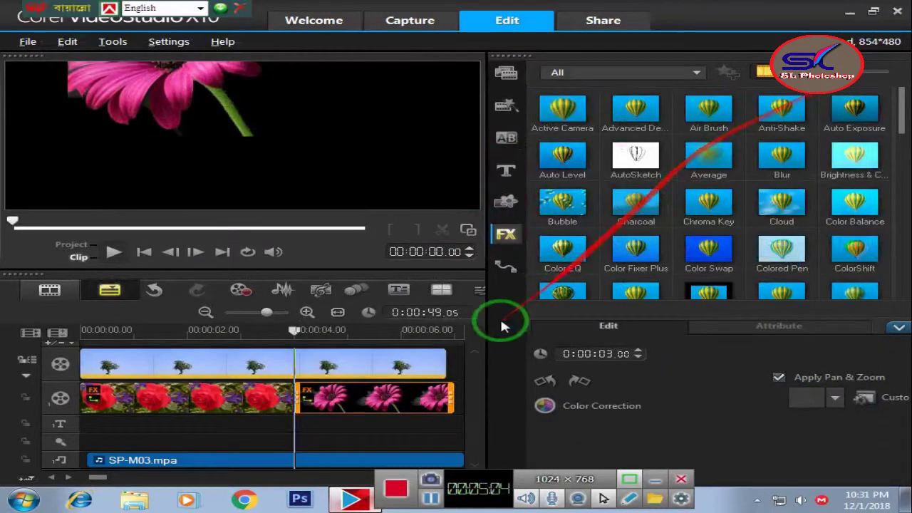
Step: Play back the flower animation, then return the playhead to the project start
left_click(113, 252)
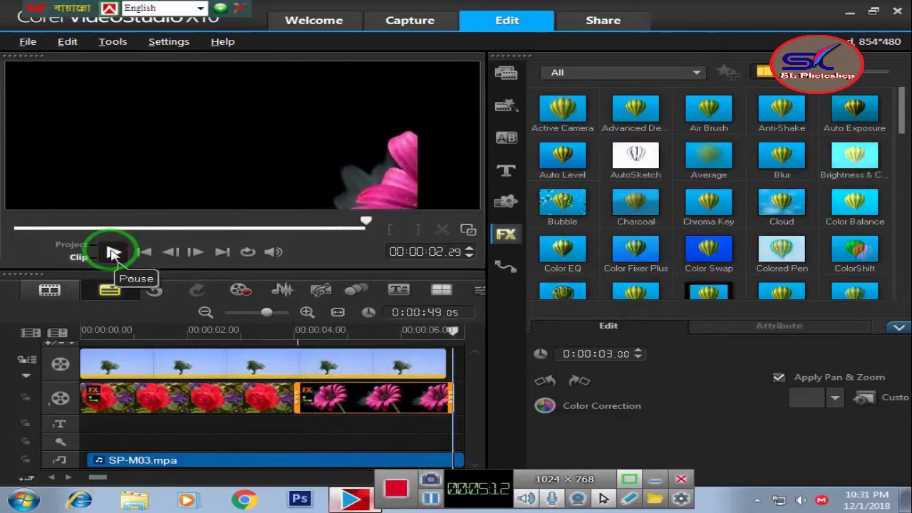
left_click(454, 329)
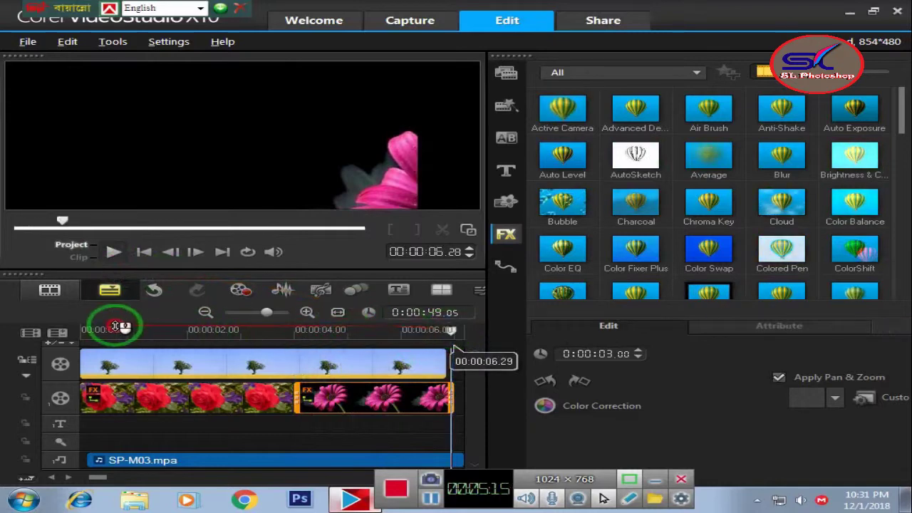
left_click(75, 328)
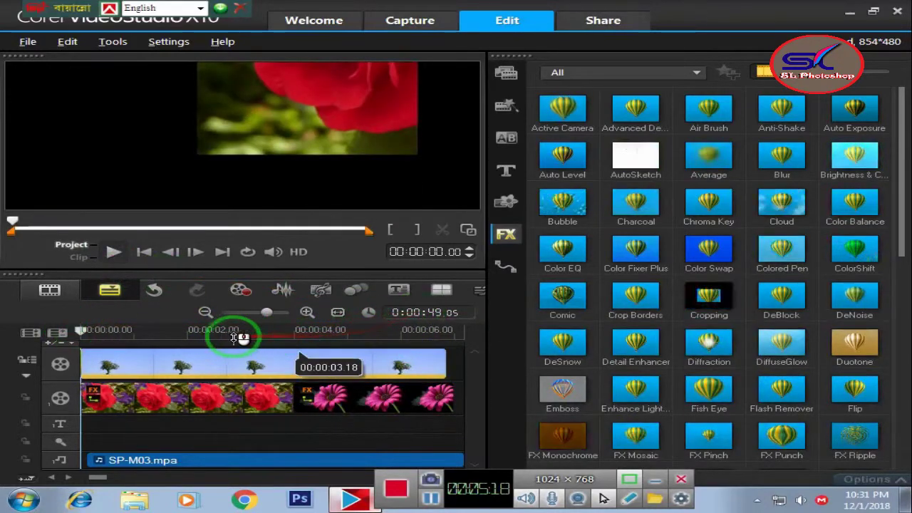
Step: Delete the SP-M03.mpa music clip from the music track
left_click(241, 460)
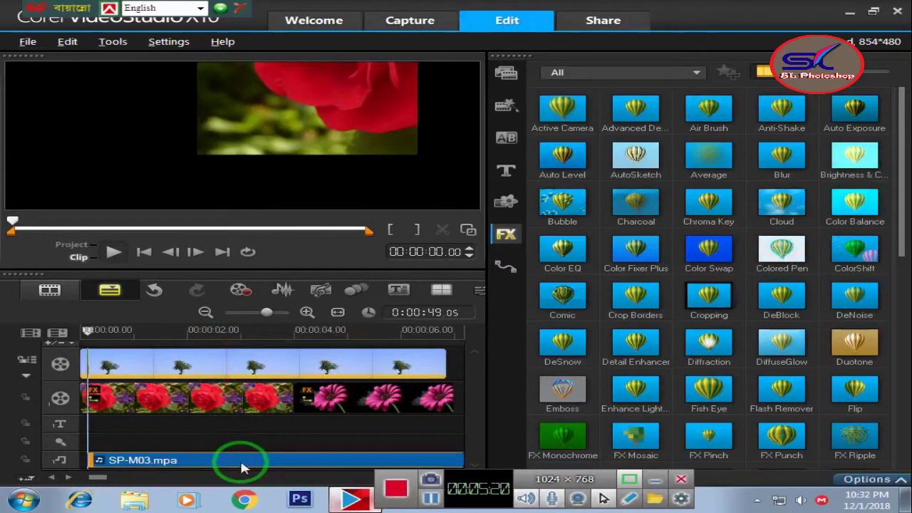
right_click(240, 461)
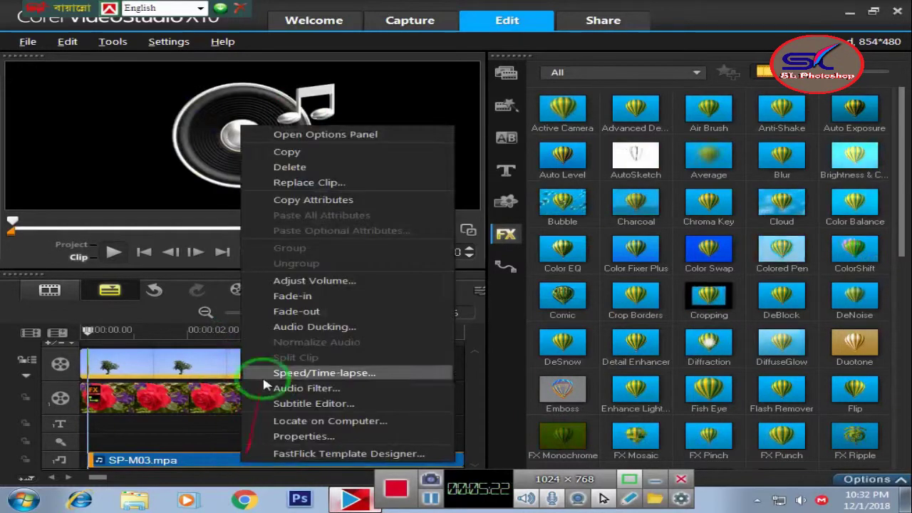
left_click(296, 169)
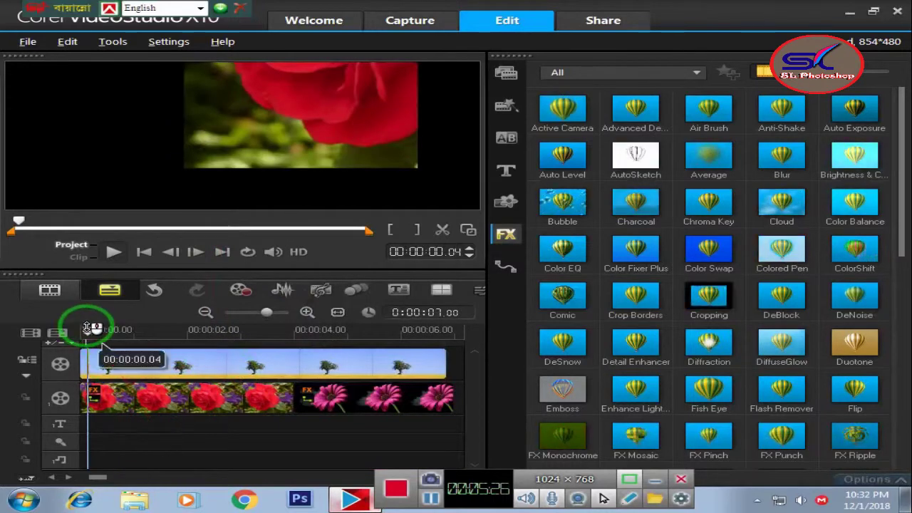
left_click_drag(86, 330, 81, 330)
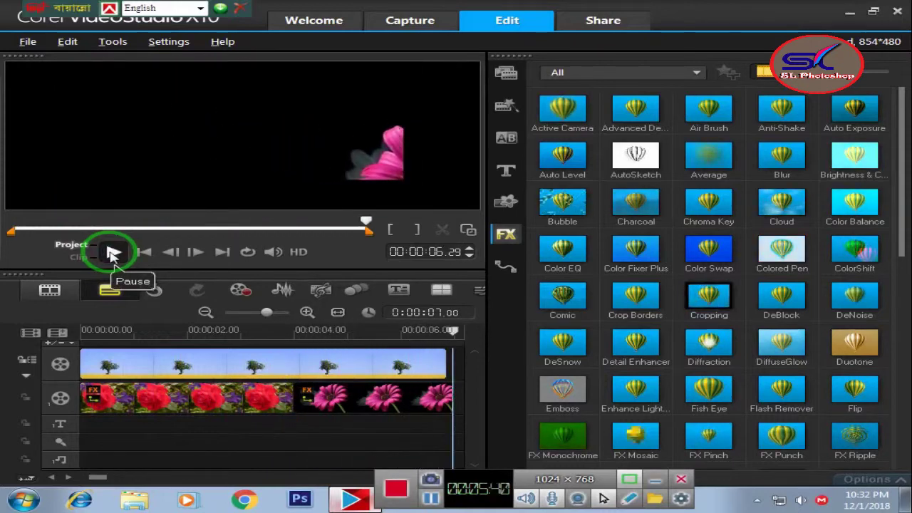
left_click(112, 252)
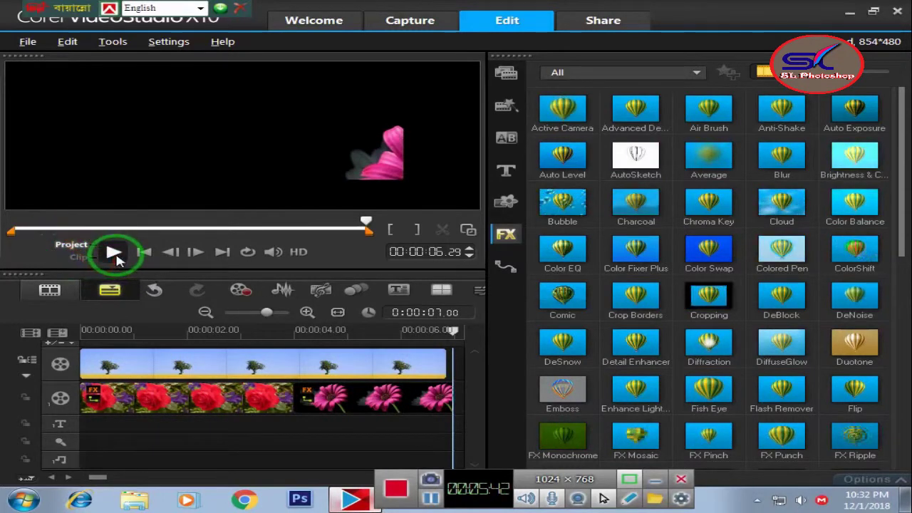
Step: Delete the pink flower clip from the overlay track
left_click(384, 394)
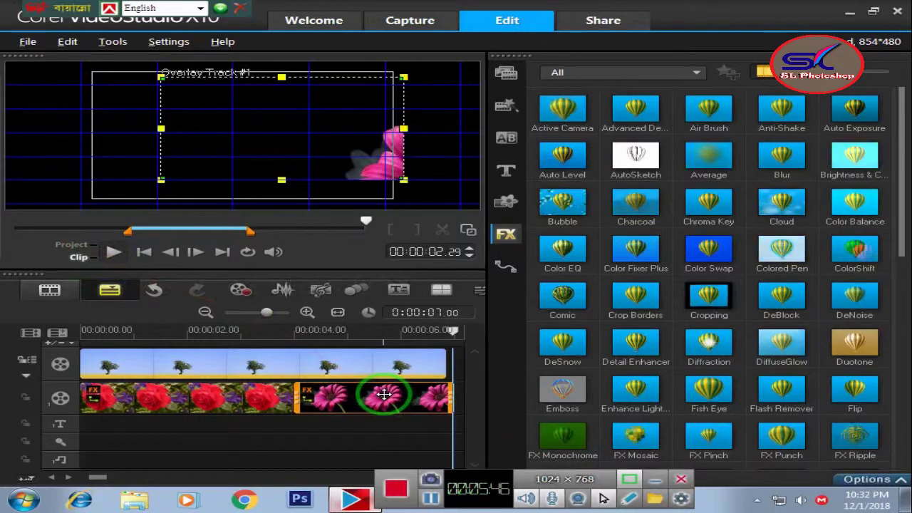
right_click(385, 398)
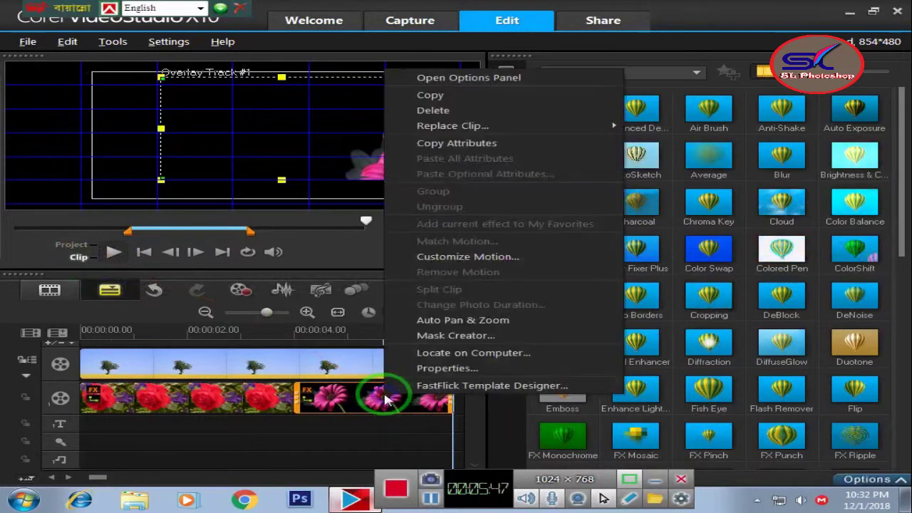
left_click(434, 110)
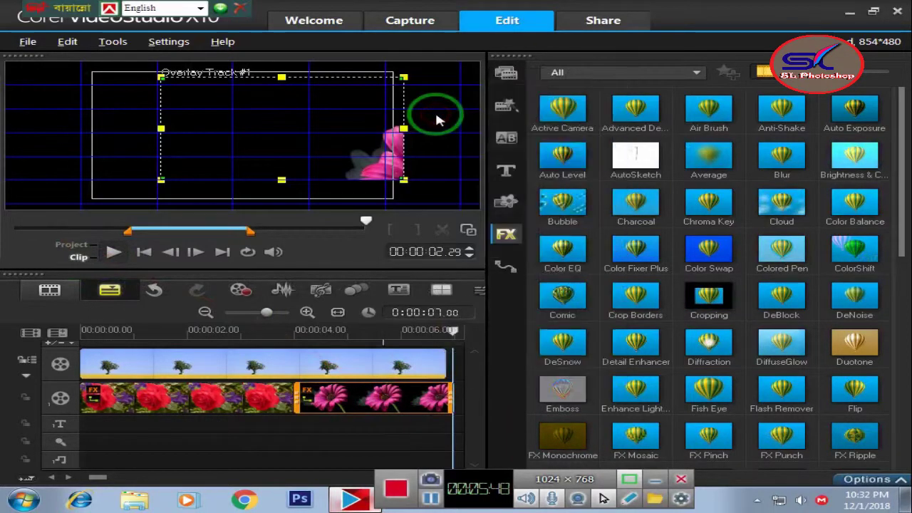
Step: Place the hummingbird-and-hibiscus photo on Overlay Track #1 after the rose clip
left_click(508, 74)
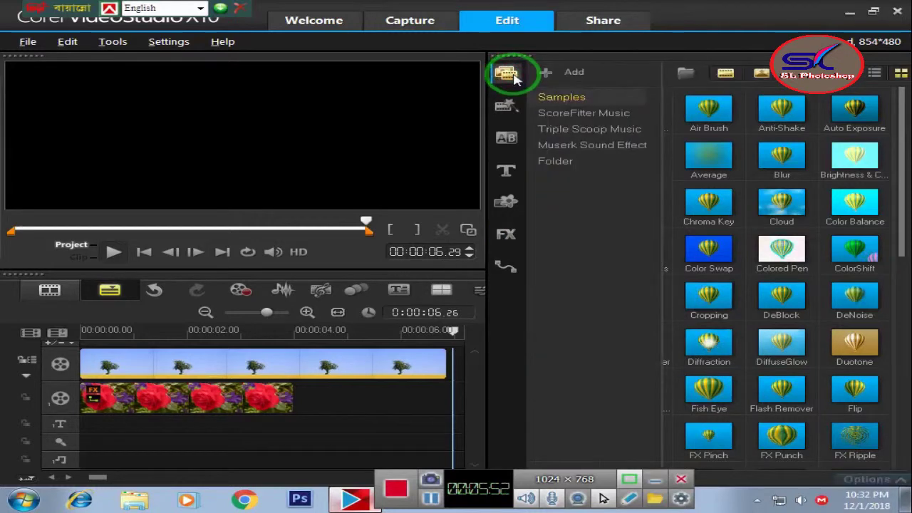
left_click_drag(904, 245, 905, 420)
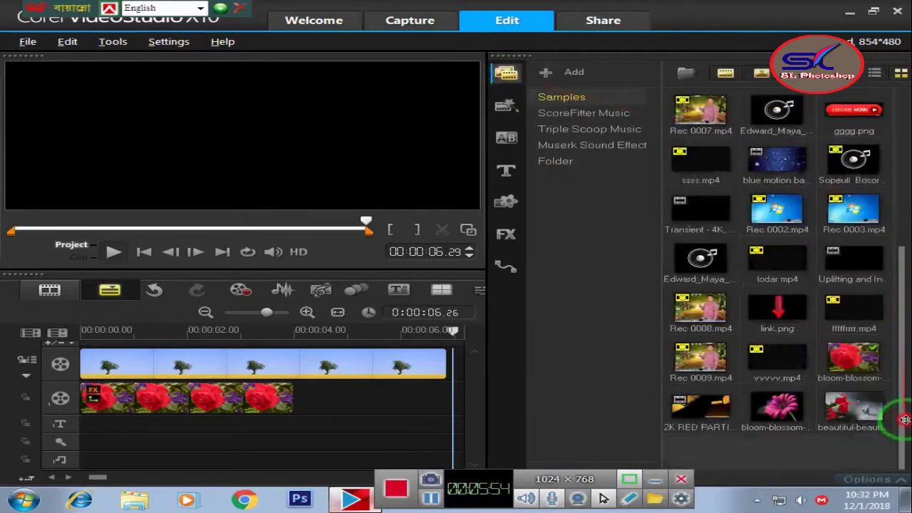
left_click(859, 412)
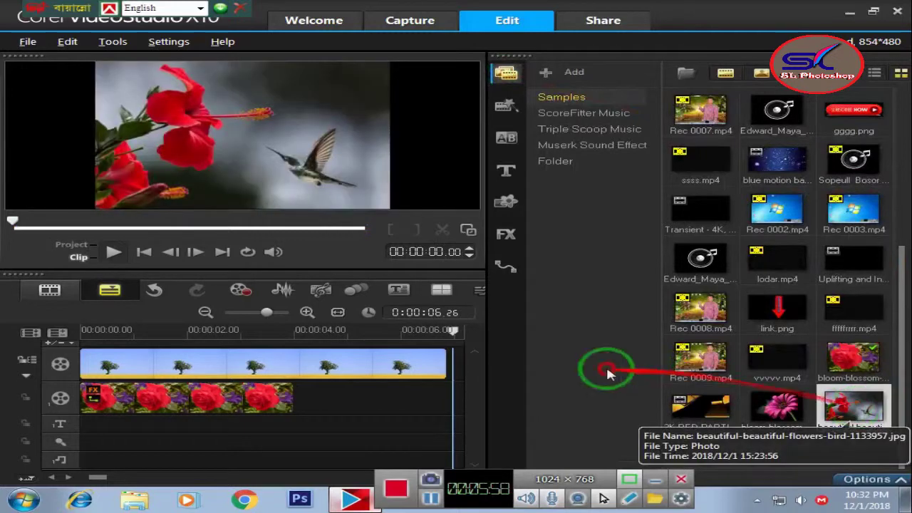
left_click_drag(607, 374, 307, 402)
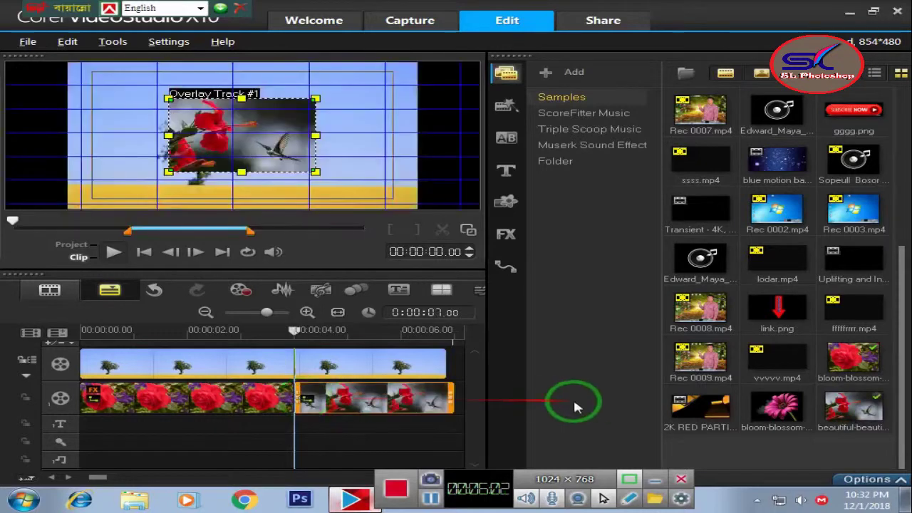
Step: Enable Apply Pan & Zoom on the hummingbird photo overlay and open its customize editor
left_click(873, 484)
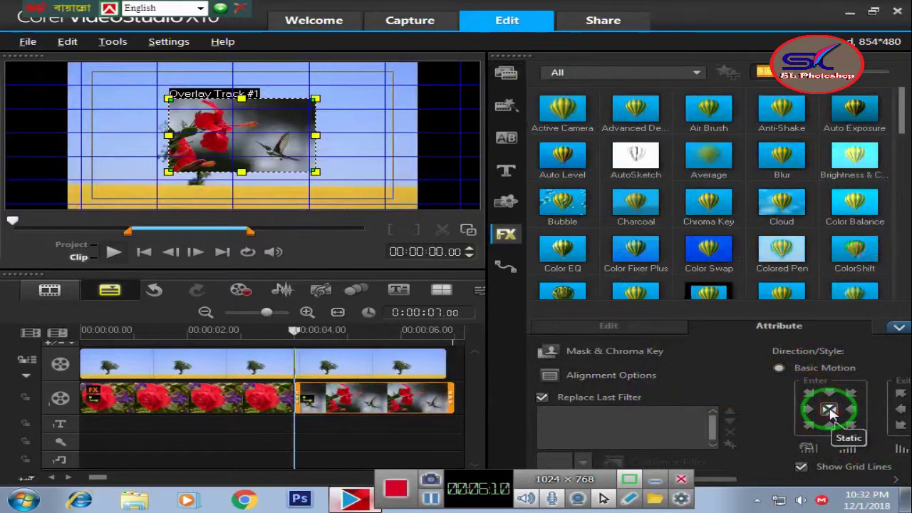
left_click(581, 381)
left_click(734, 361)
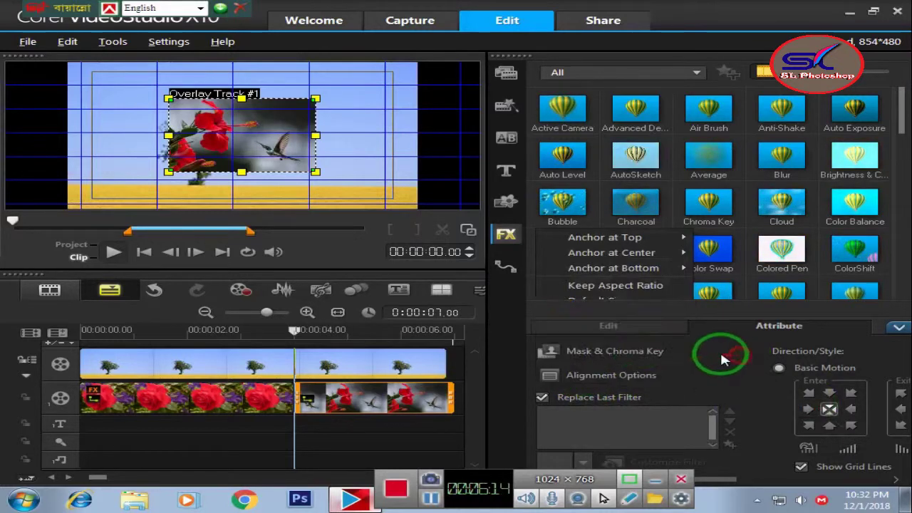
left_click(591, 354)
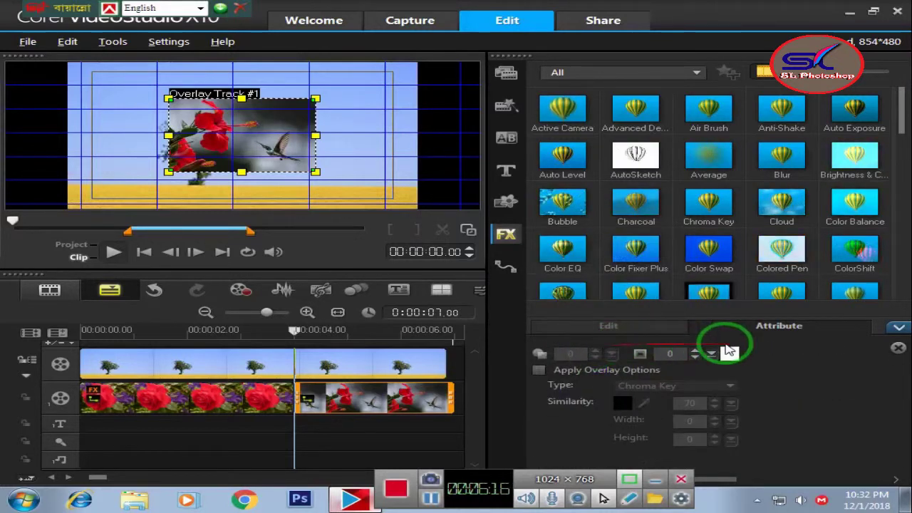
left_click(628, 328)
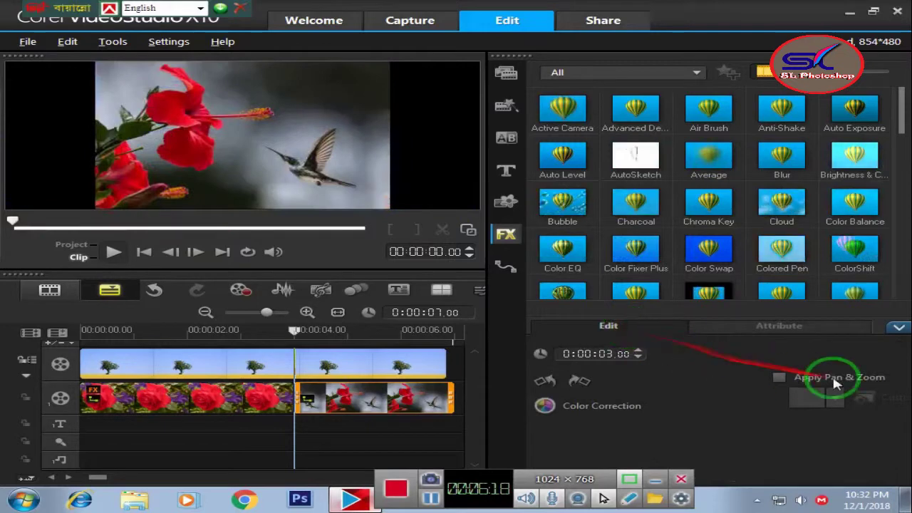
left_click(778, 378)
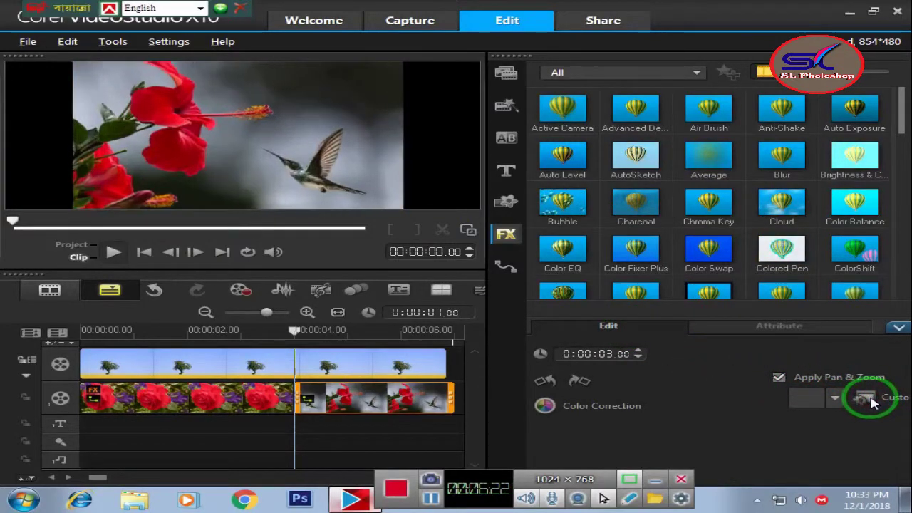
left_click(870, 402)
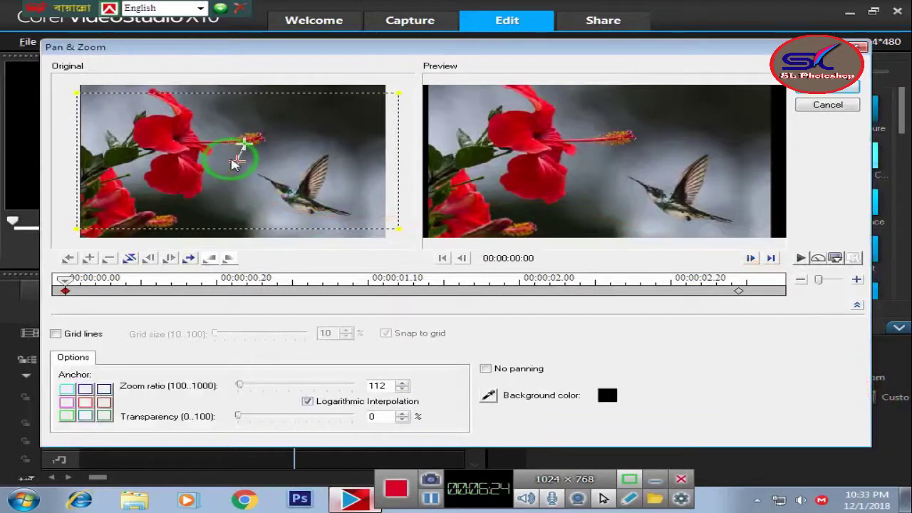
Step: Reframe the end view lower left and zoomed in, and shift the start view left
mouse_move(242, 148)
left_mouse_down()
mouse_move(191, 204)
mouse_move(209, 227)
left_mouse_up()
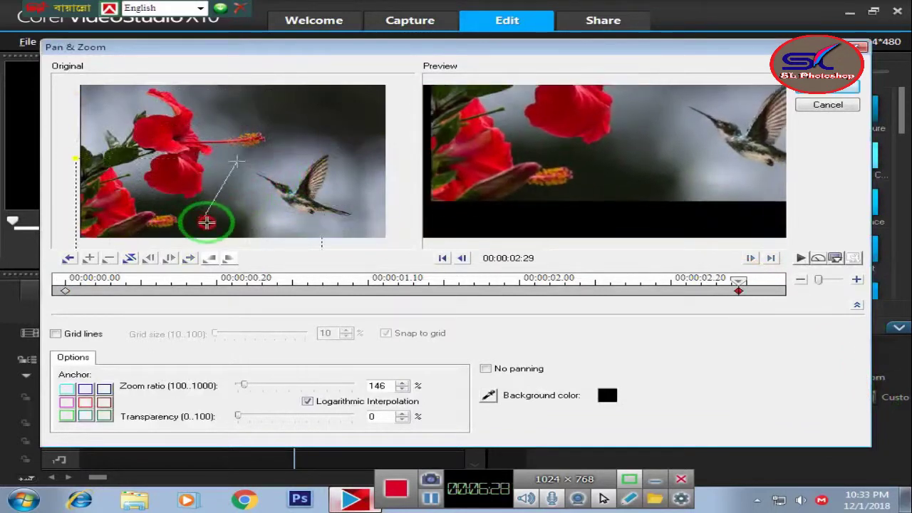
left_click(65, 290)
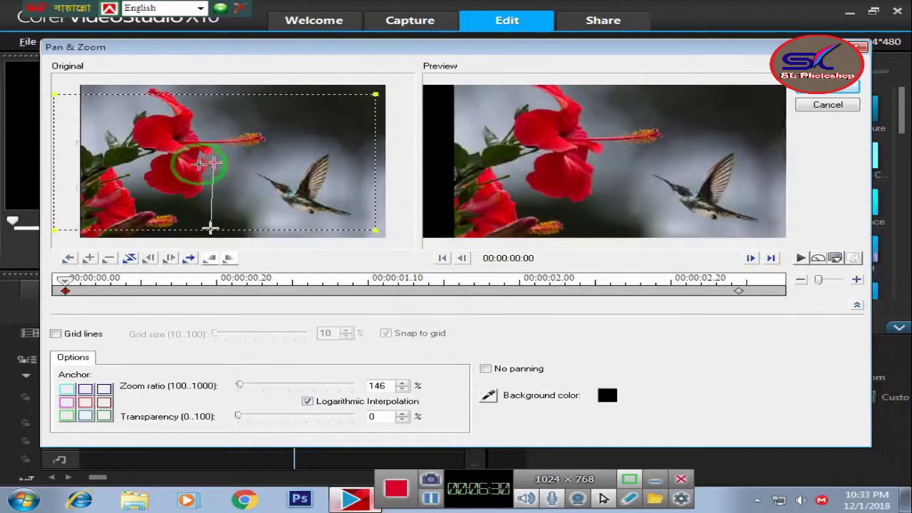
left_click_drag(204, 162, 133, 160)
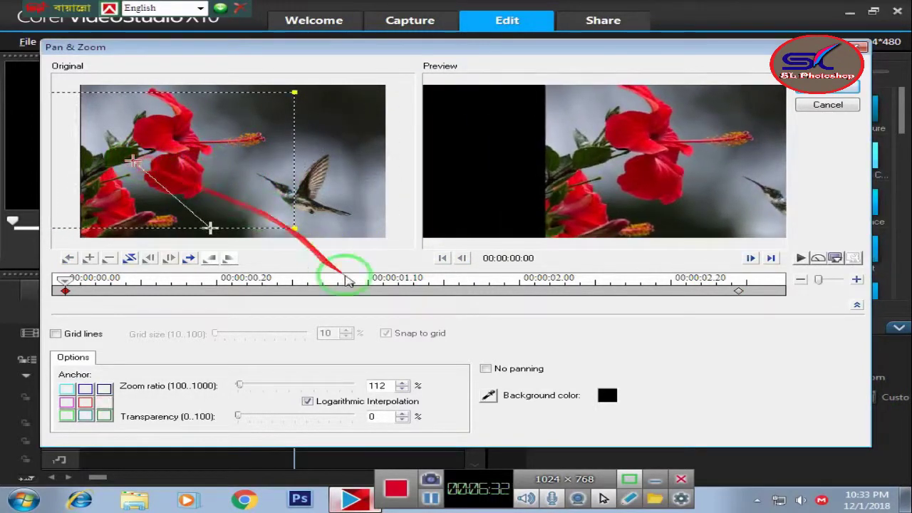
Step: Add a 124% keyframe near 1 second and move the start framing to the upper right
left_click_drag(66, 282, 330, 295)
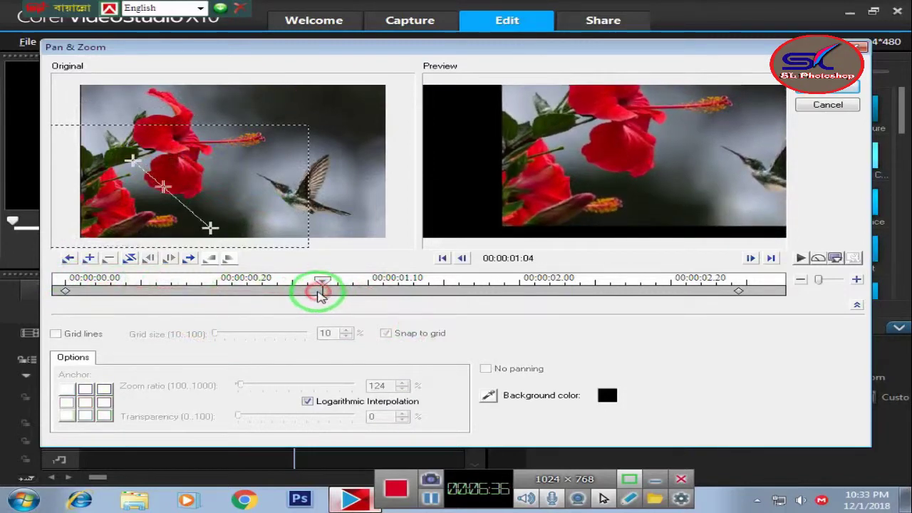
double_click(316, 288)
left_click(180, 157)
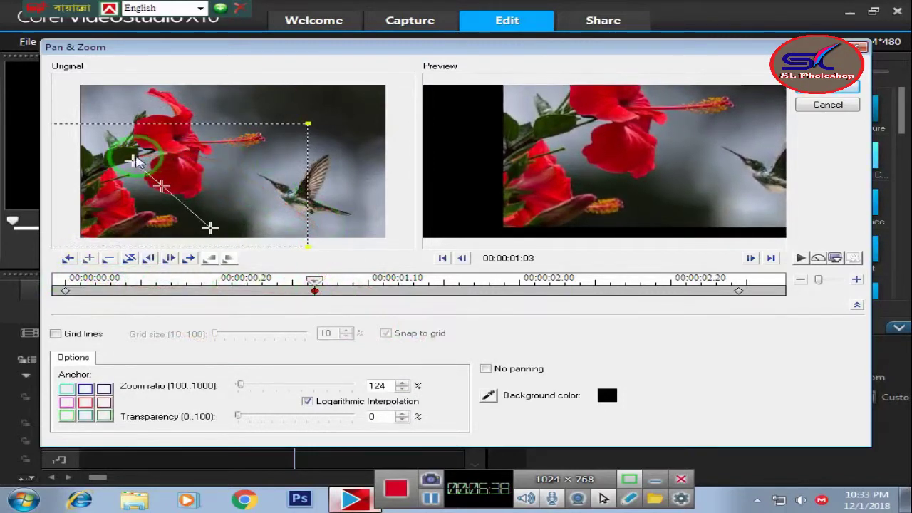
mouse_move(135, 160)
left_mouse_down()
mouse_move(326, 113)
mouse_move(364, 90)
left_mouse_up()
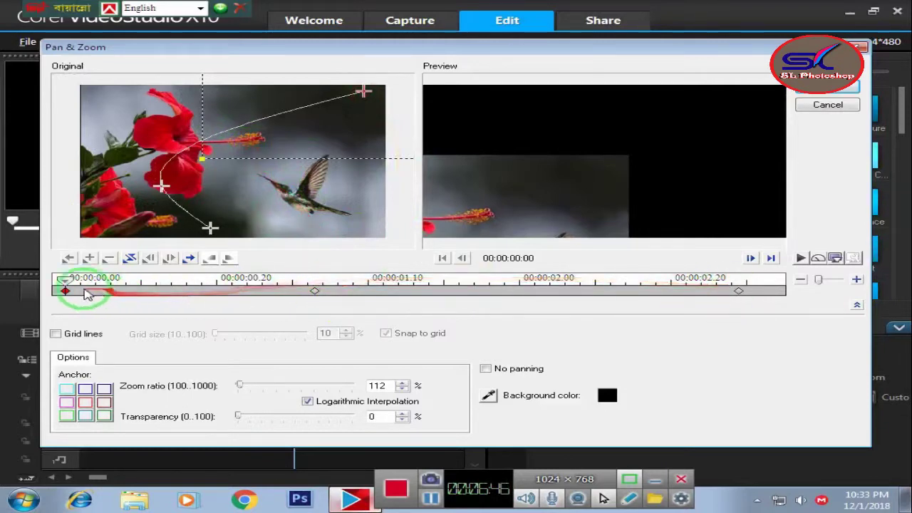
Step: Add a keyframe at 00:00:00:11 and move the middle keyframe later in time
mouse_move(65, 281)
left_mouse_down()
mouse_move(499, 292)
mouse_move(147, 292)
left_mouse_up()
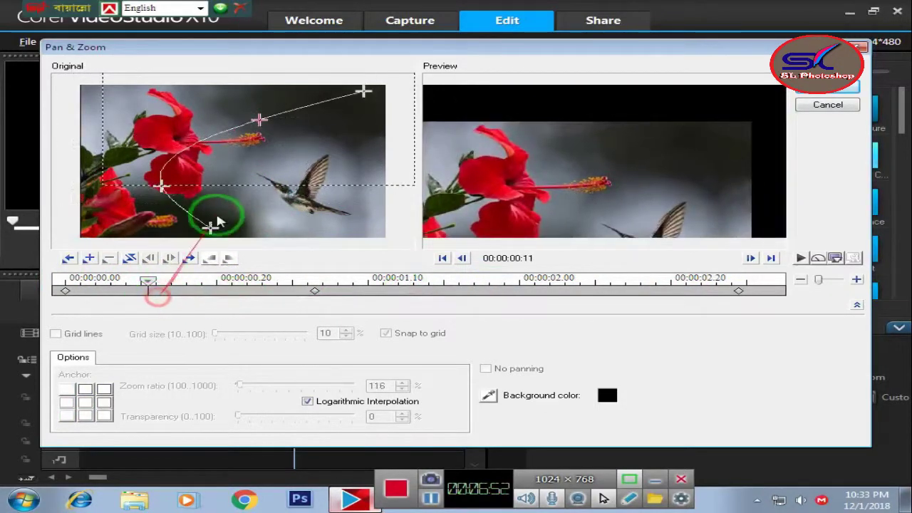
left_click(148, 291)
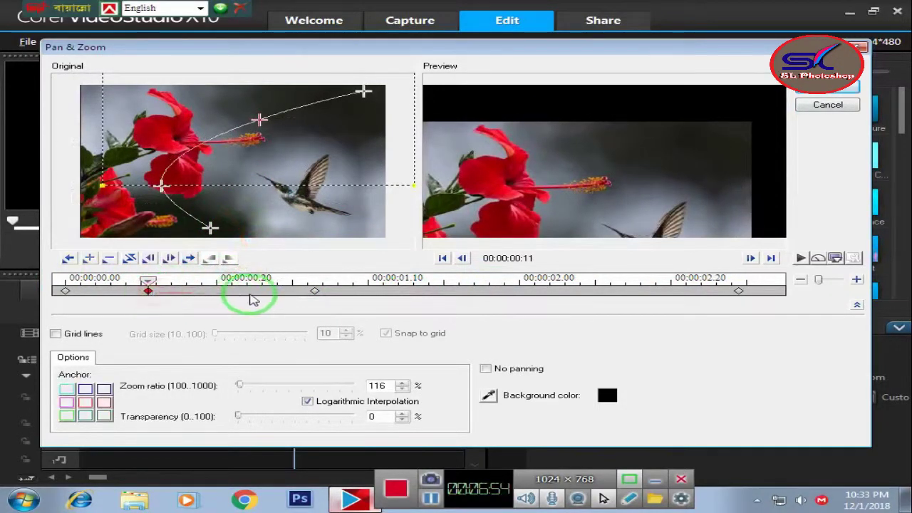
left_click_drag(316, 291, 457, 297)
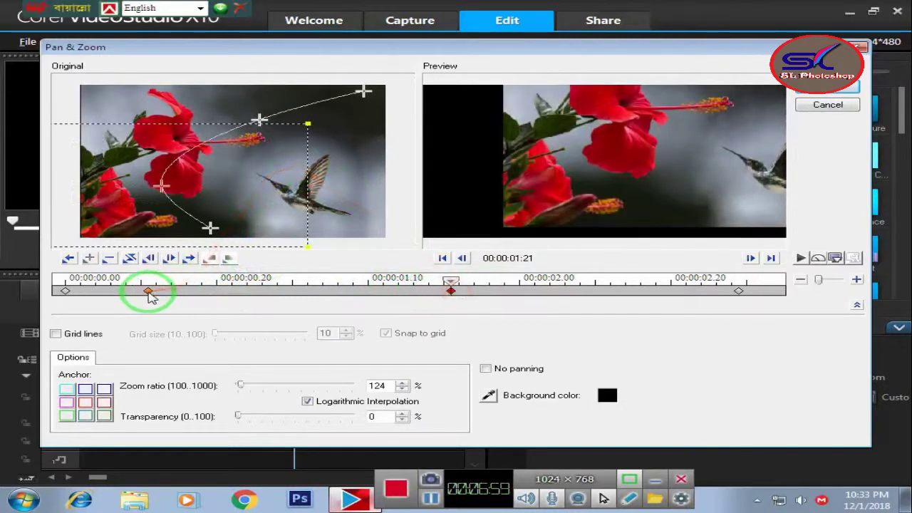
Step: Frame the flower and bird at 116% on the 0:11 keyframe, then accept the settings
left_click(147, 290)
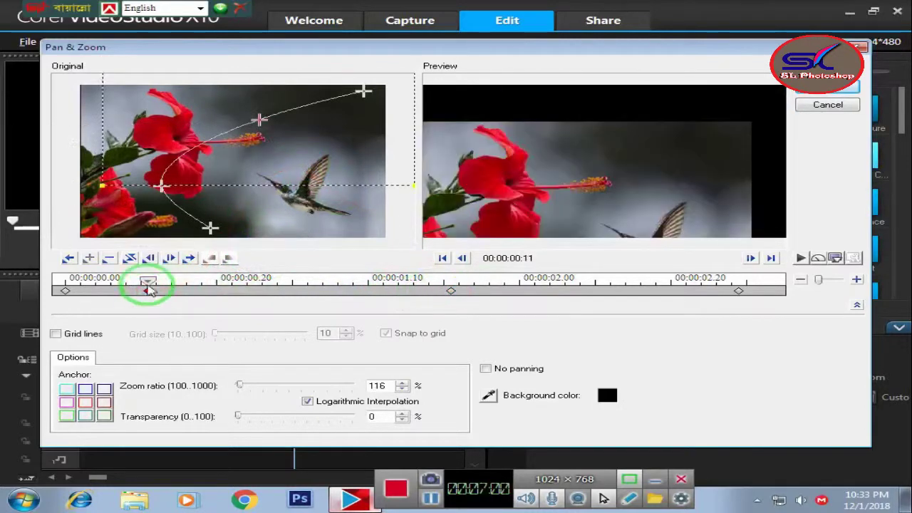
left_click(257, 126)
left_click(227, 114)
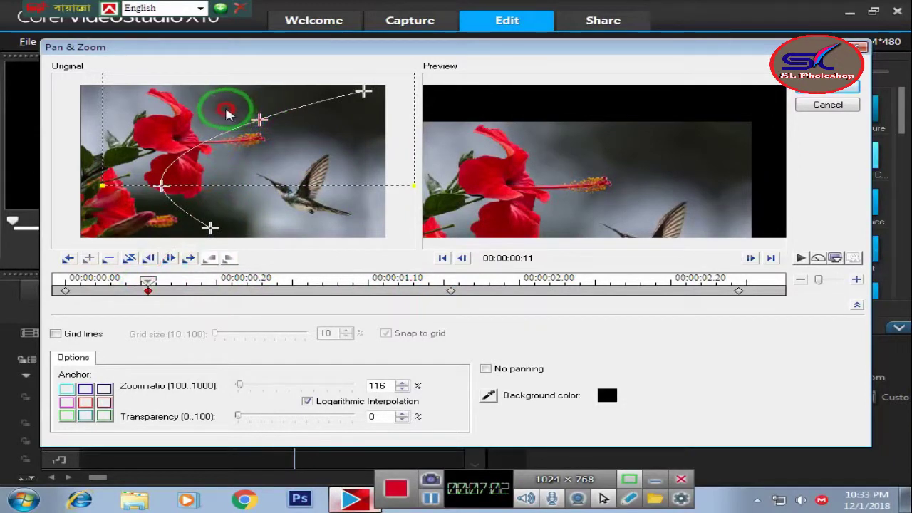
mouse_move(262, 125)
left_mouse_down()
mouse_move(203, 118)
mouse_move(149, 129)
left_mouse_up()
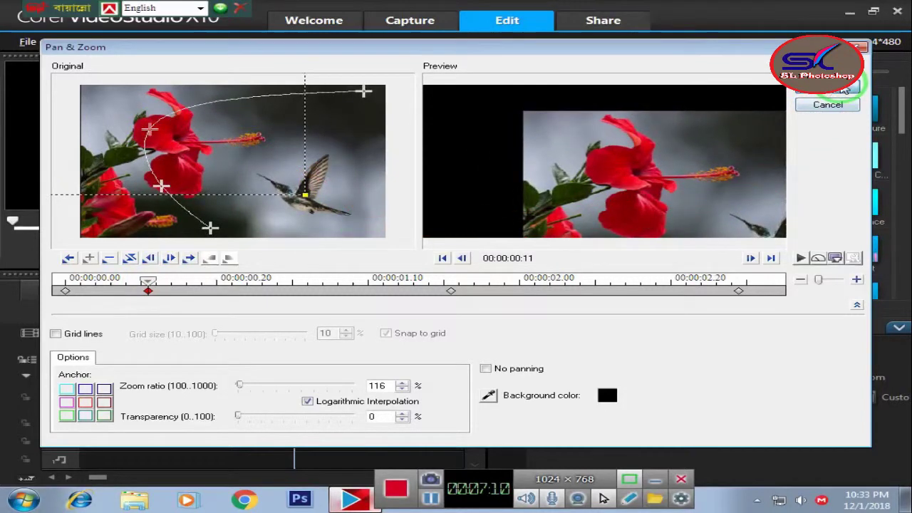
left_click(825, 88)
Step: Play the whole project from the start in Project preview mode
left_click(78, 257)
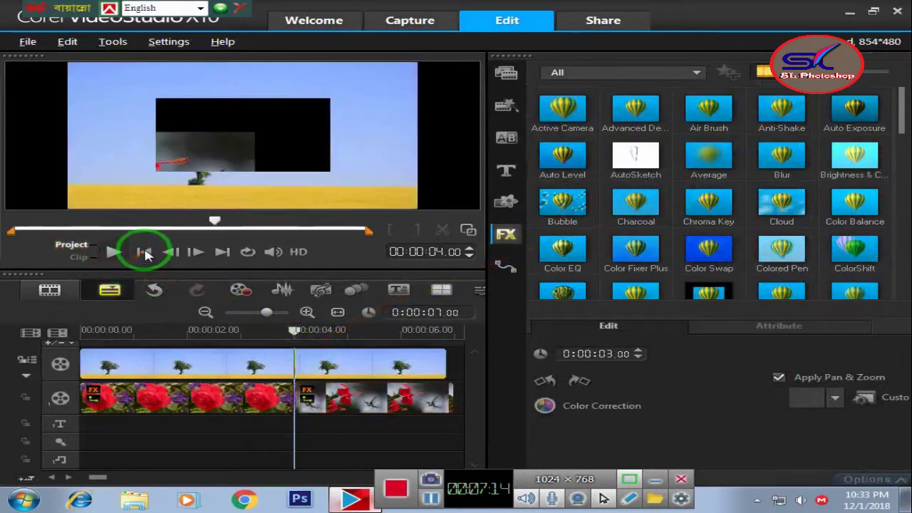
left_click(143, 253)
left_click(109, 254)
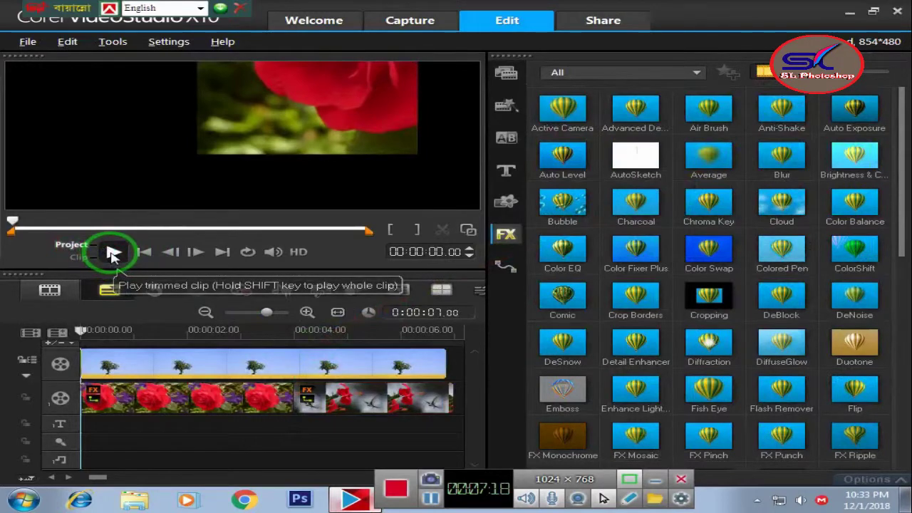
left_click(112, 254)
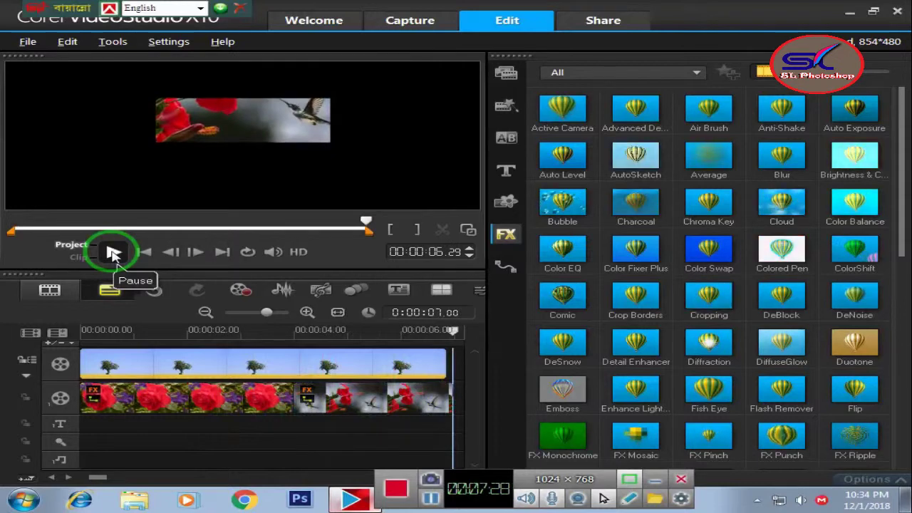
Step: Select the hummingbird photo clip on Overlay Track #1 for editing
left_click(305, 397)
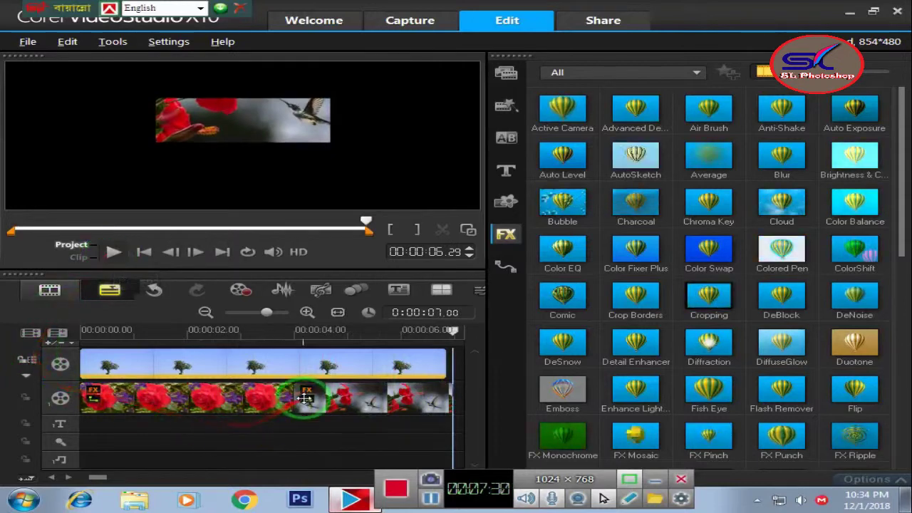
left_click(305, 397)
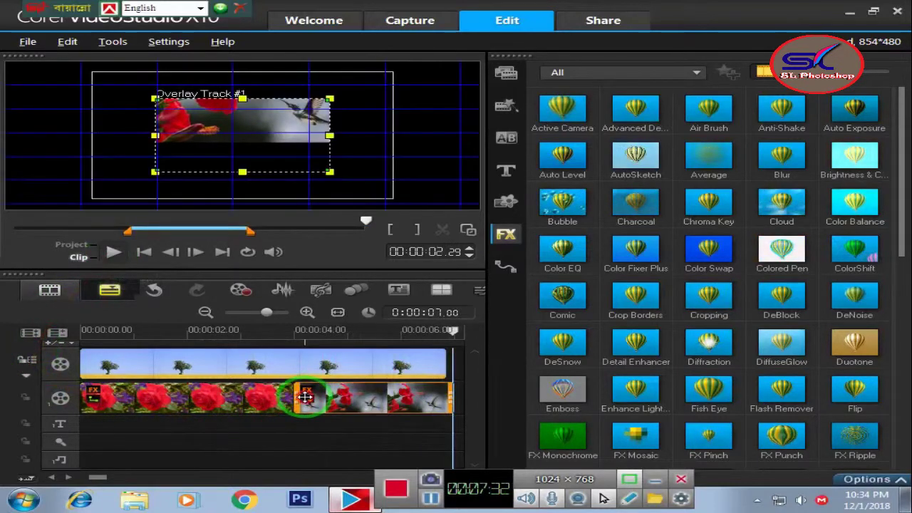